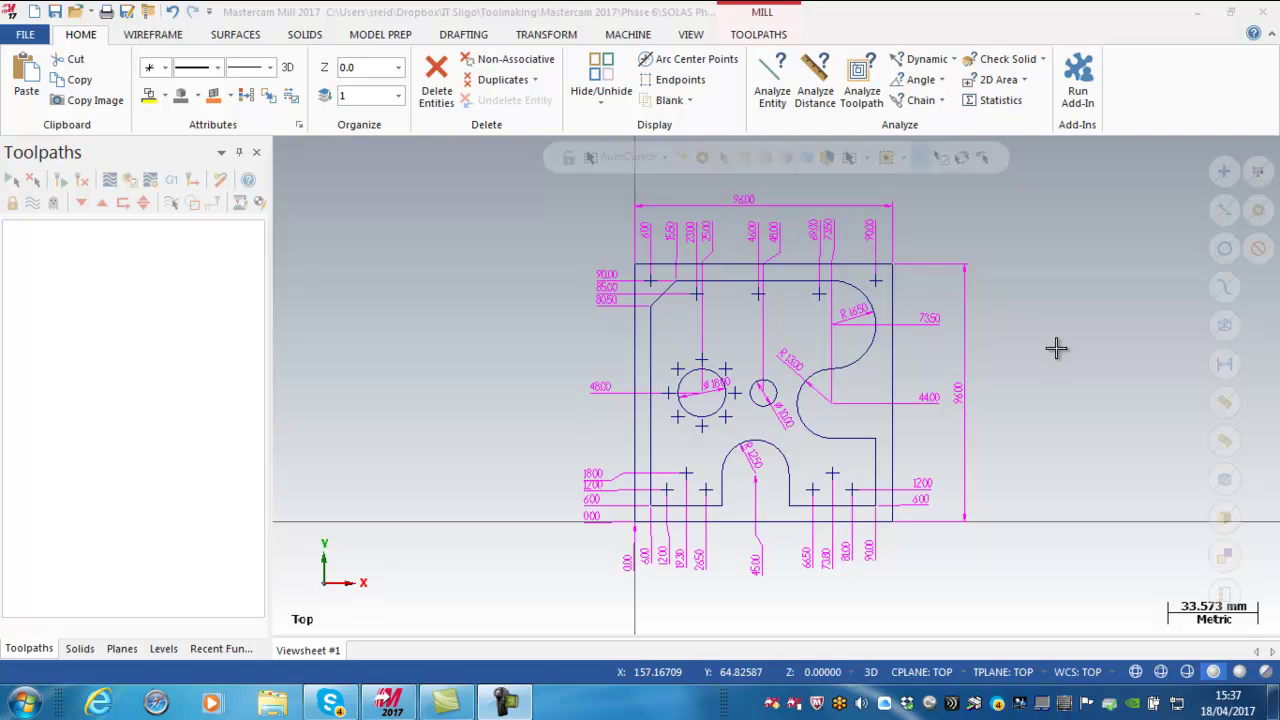
Hide level 2 (Dimensions) in the Levels manager so only the plate geometry shows.
{"action": "left_click", "coordinate": [163, 648]}
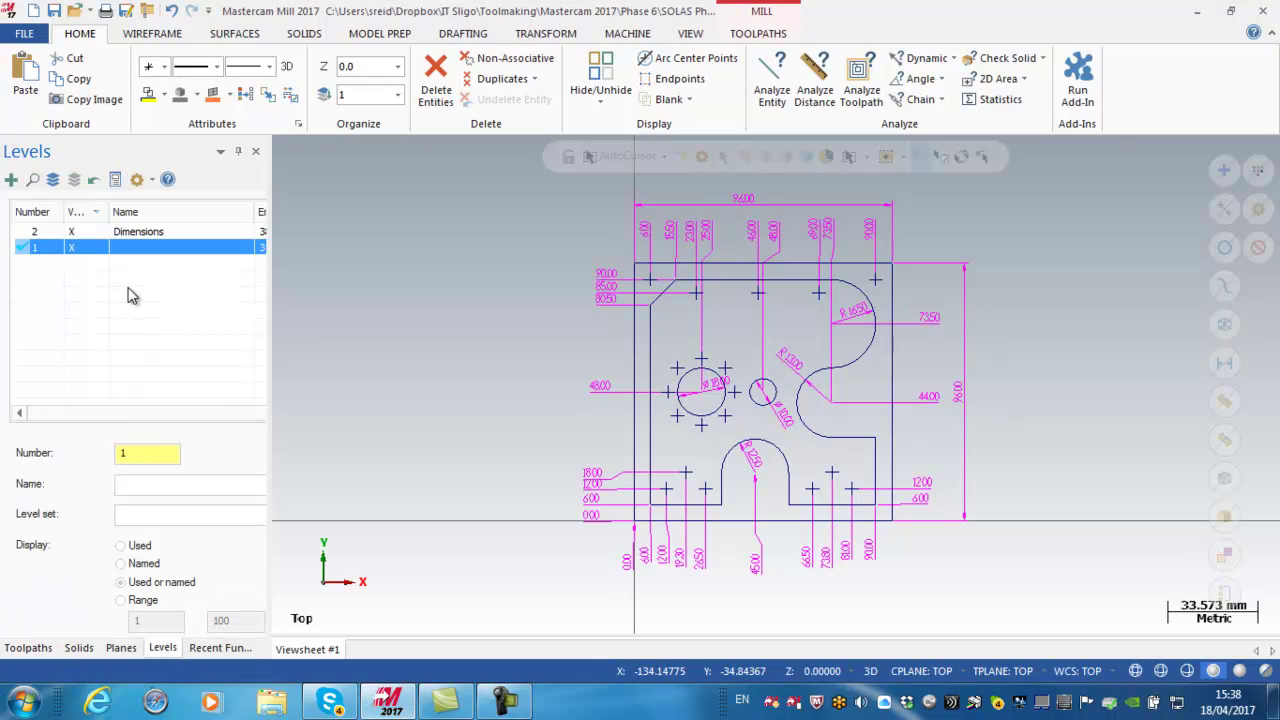
{"action": "left_click", "coordinate": [72, 234]}
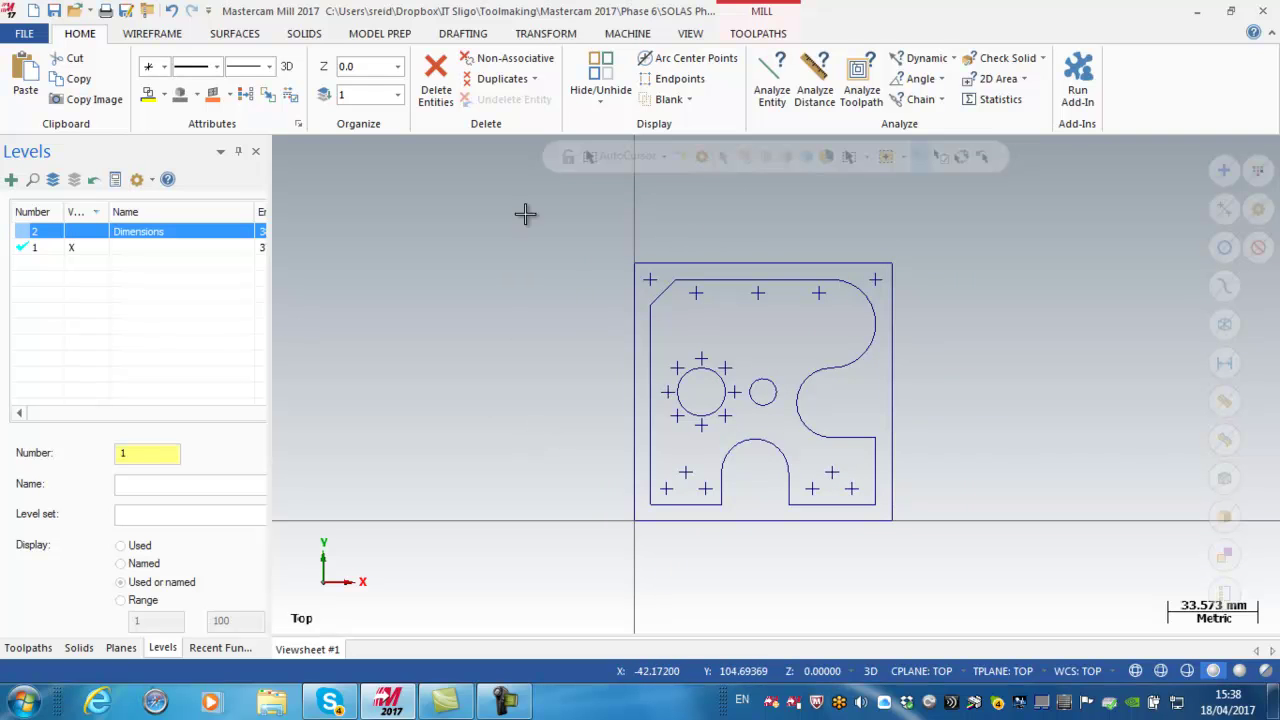
Add GENERIC HAAS 3X MILL MM to the mill machine definition menu via Manage List.
{"action": "left_click", "coordinate": [627, 34]}
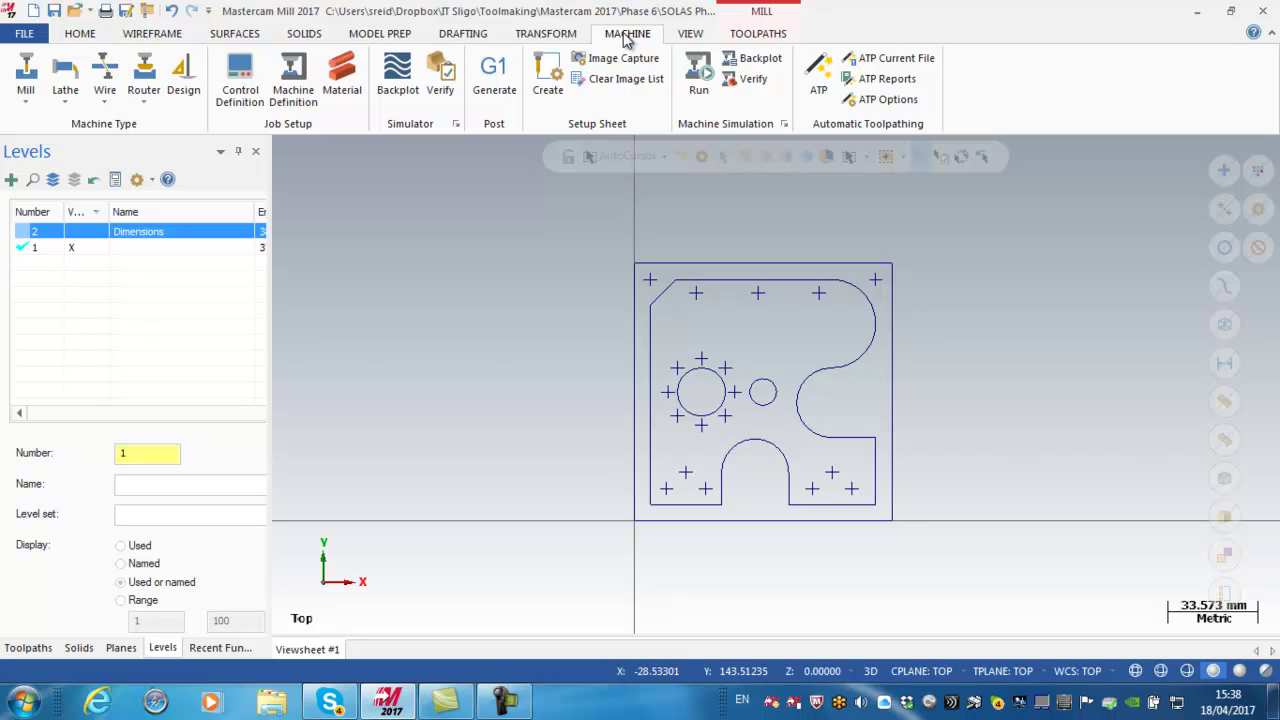
{"action": "left_click", "coordinate": [26, 104]}
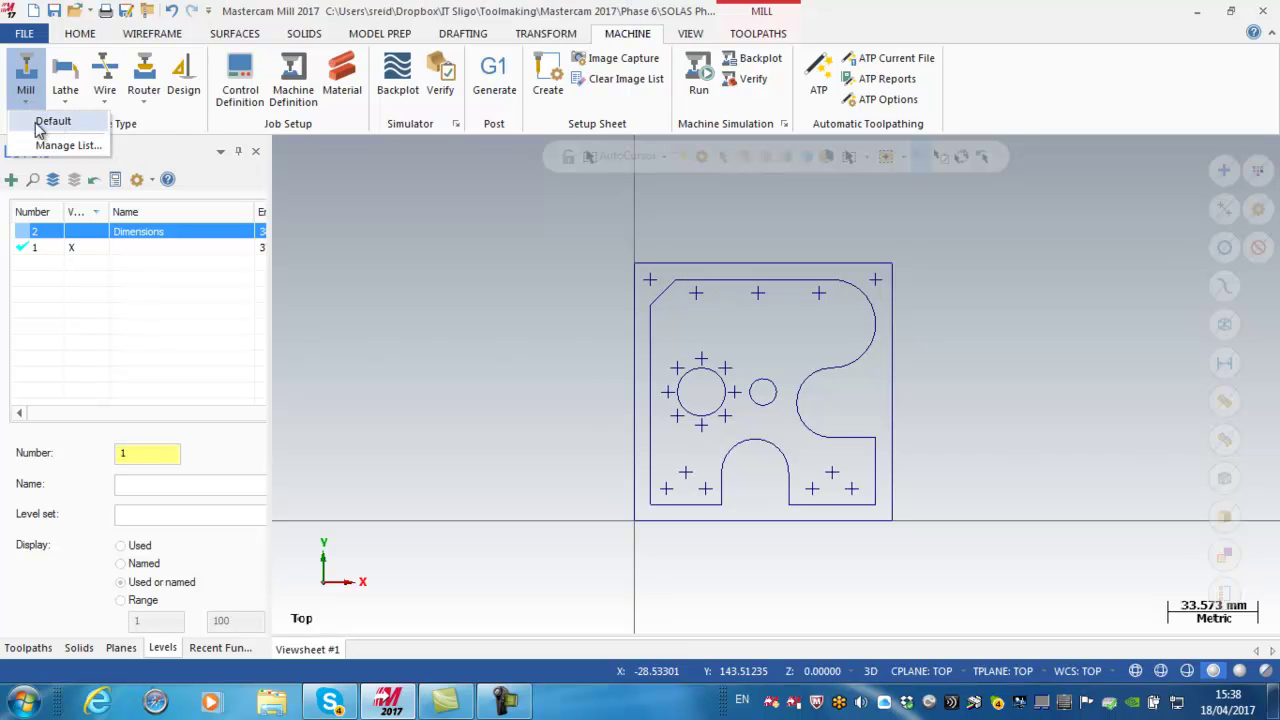
{"action": "left_click", "coordinate": [62, 148]}
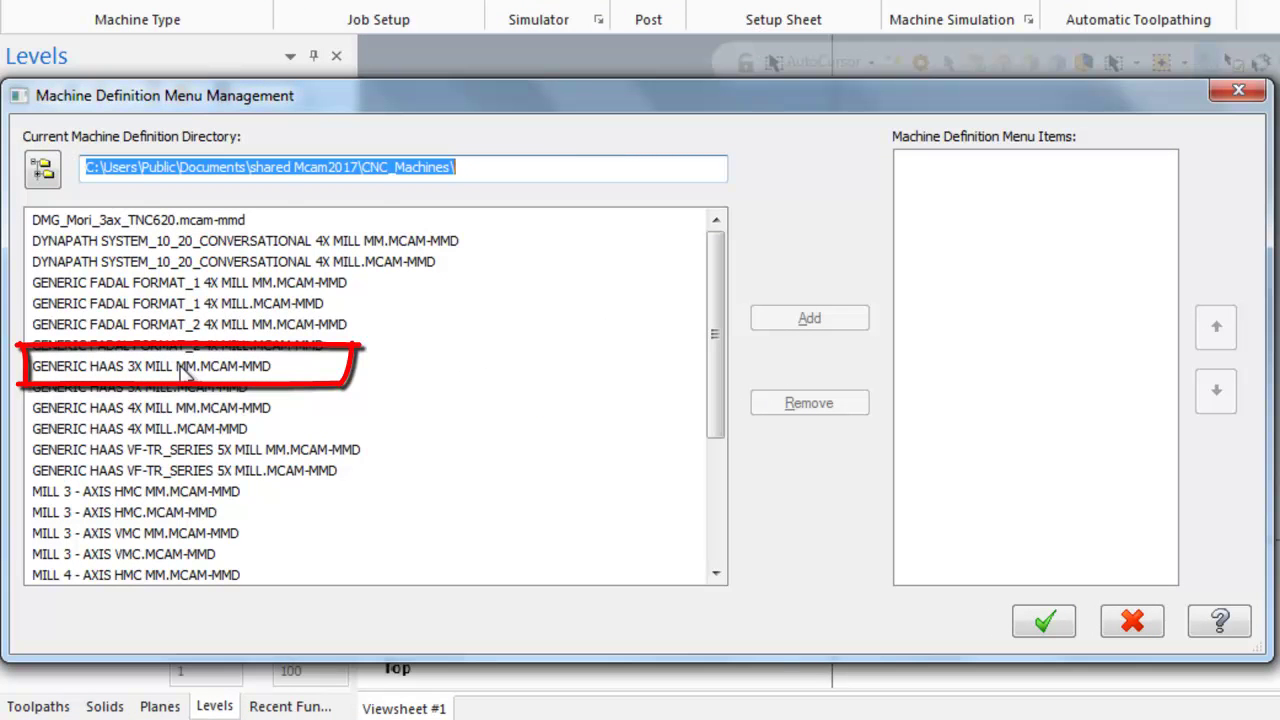
{"action": "left_click", "coordinate": [186, 369]}
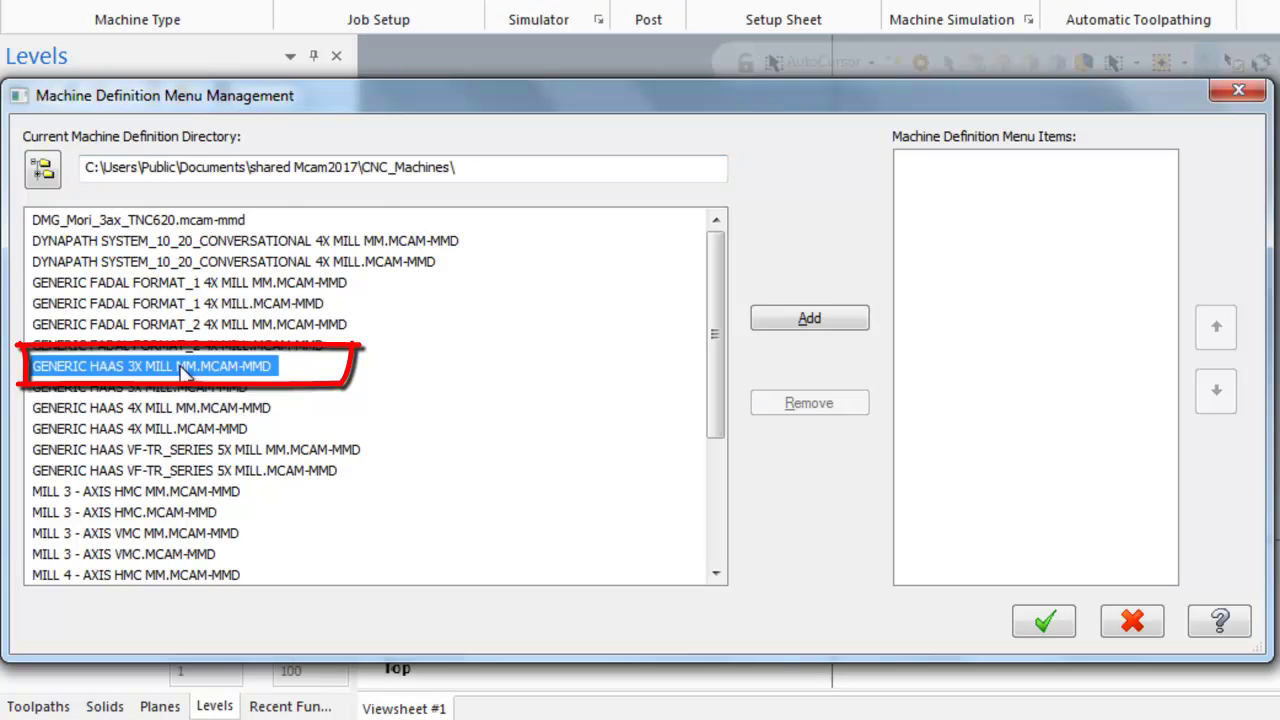
{"action": "left_click", "coordinate": [810, 319]}
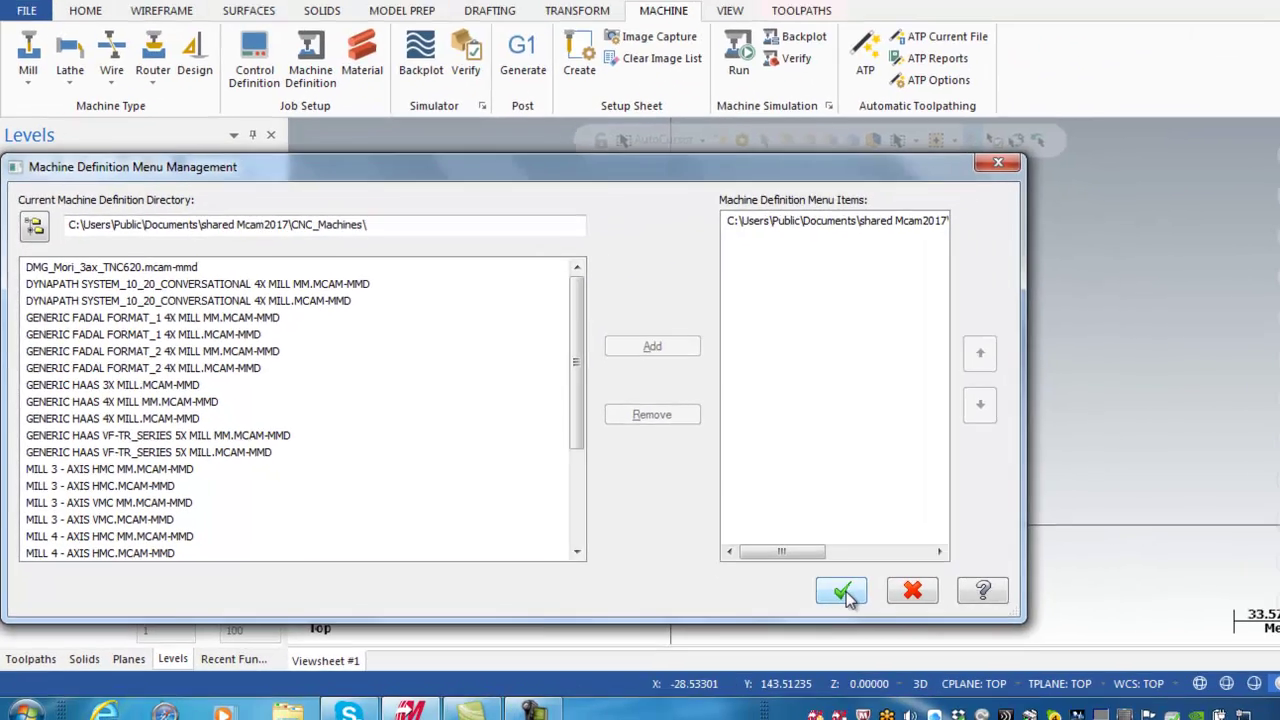
{"action": "left_click", "coordinate": [843, 592]}
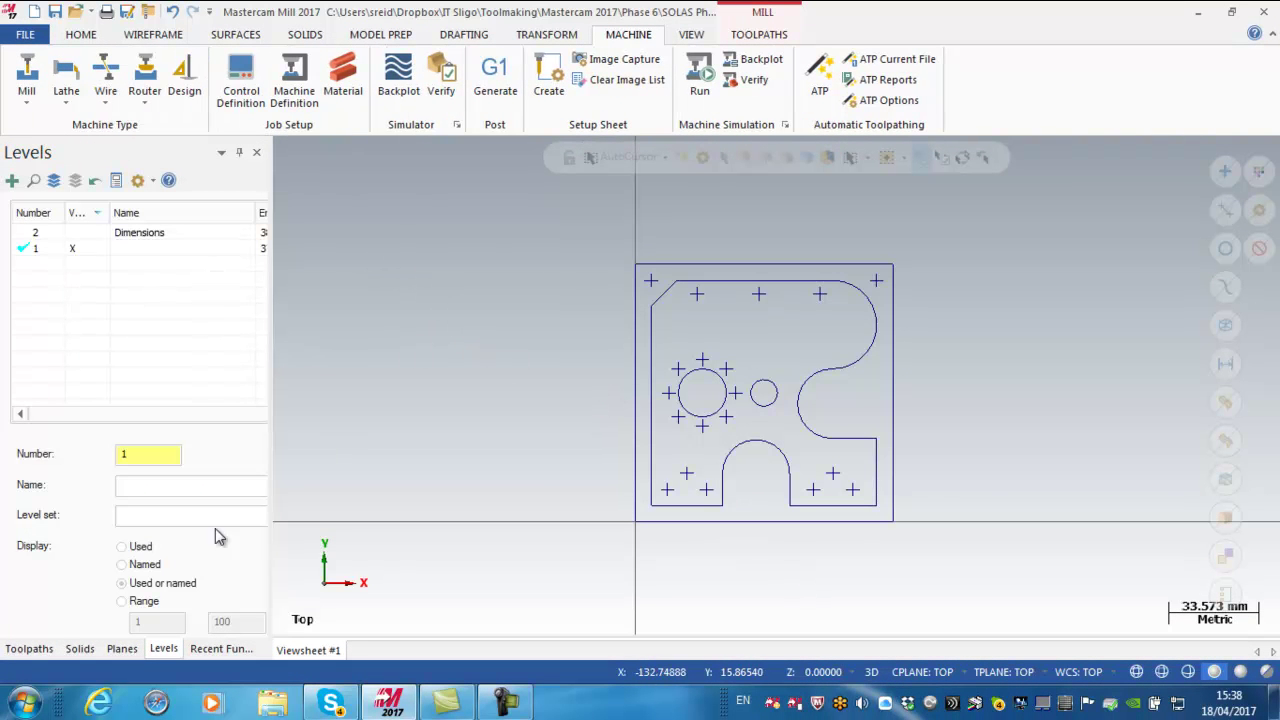
Create Machine Group-1 with the GENERIC HAAS 3X MILL MM machine and expand its Properties.
{"action": "left_click", "coordinate": [22, 648]}
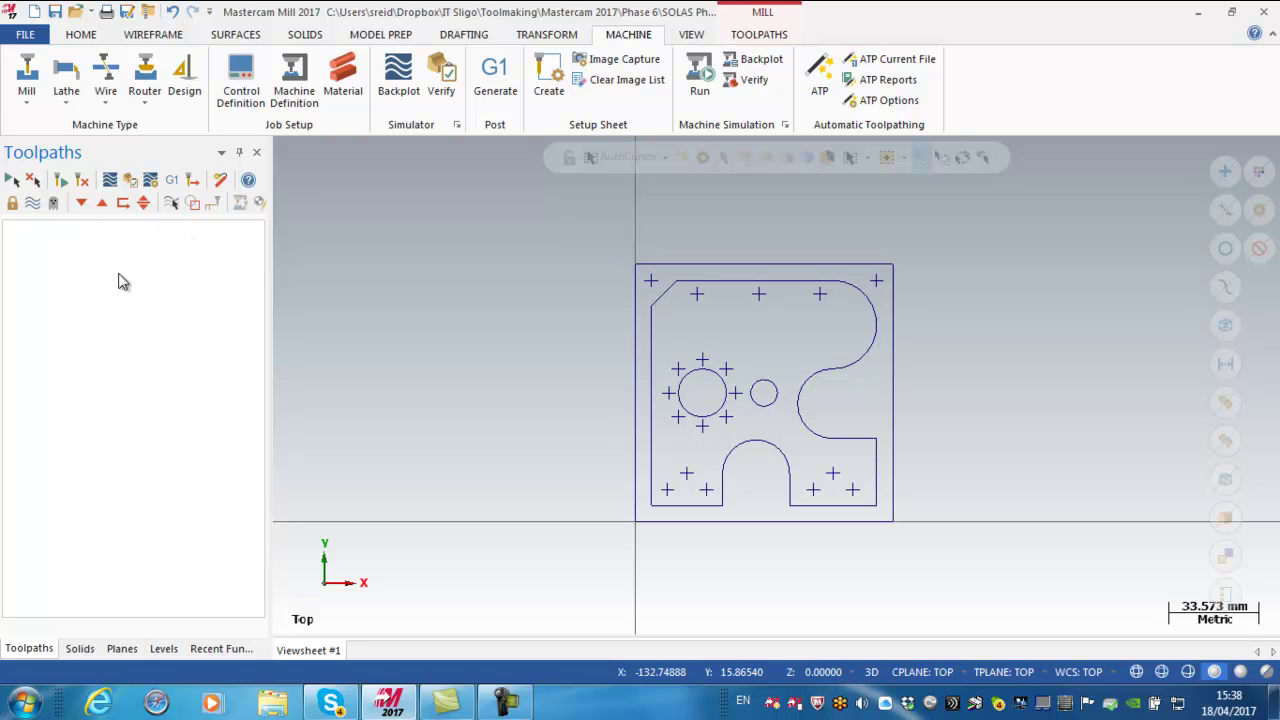
{"action": "left_click", "coordinate": [28, 110]}
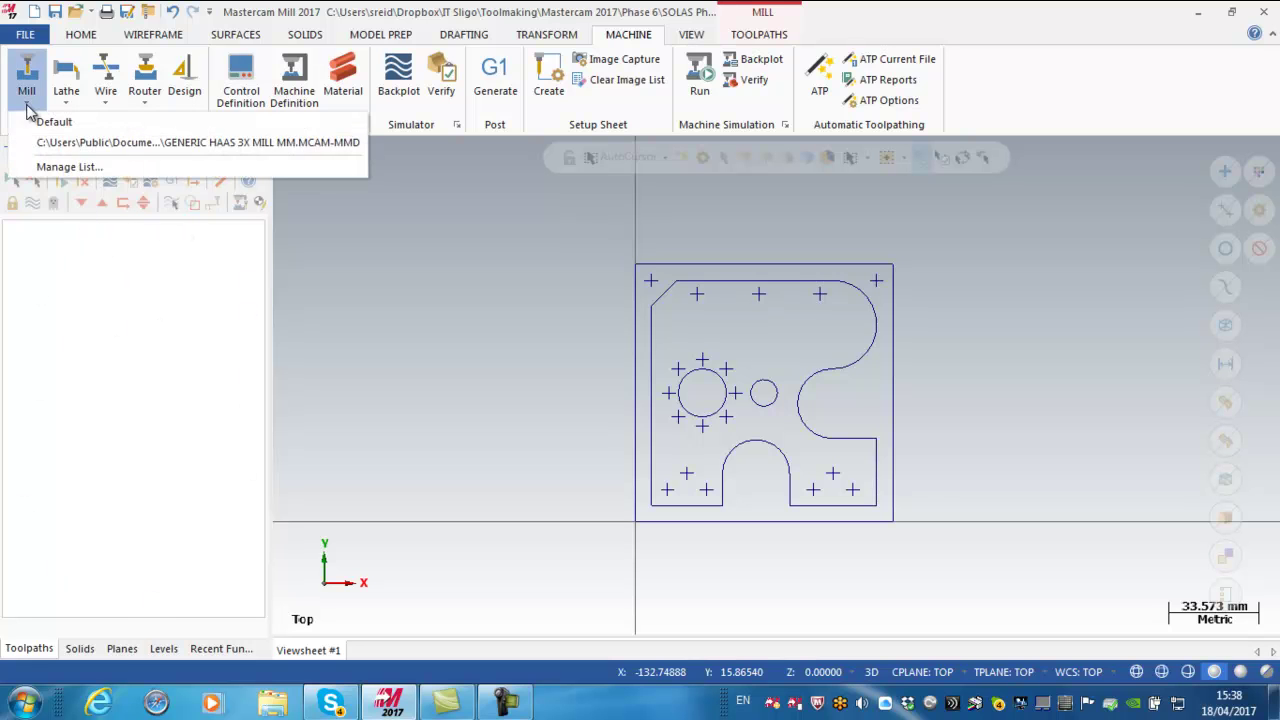
{"action": "left_click", "coordinate": [65, 143]}
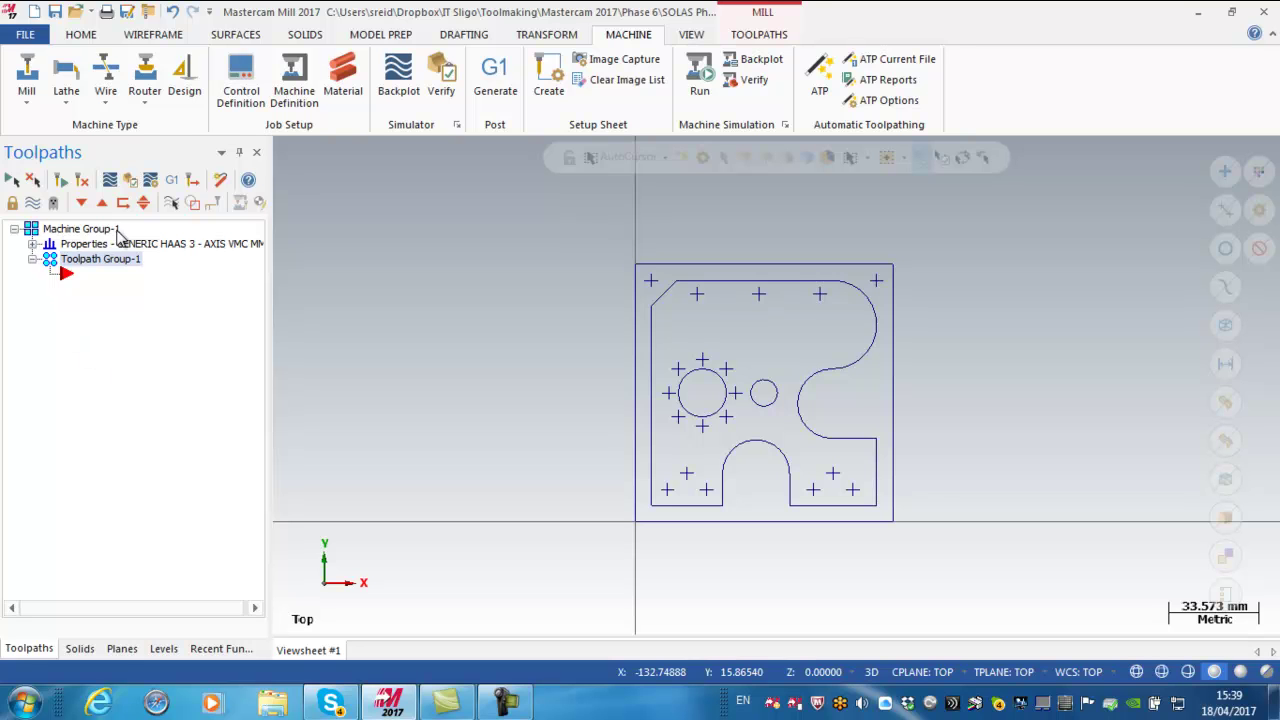
{"action": "left_click", "coordinate": [32, 244]}
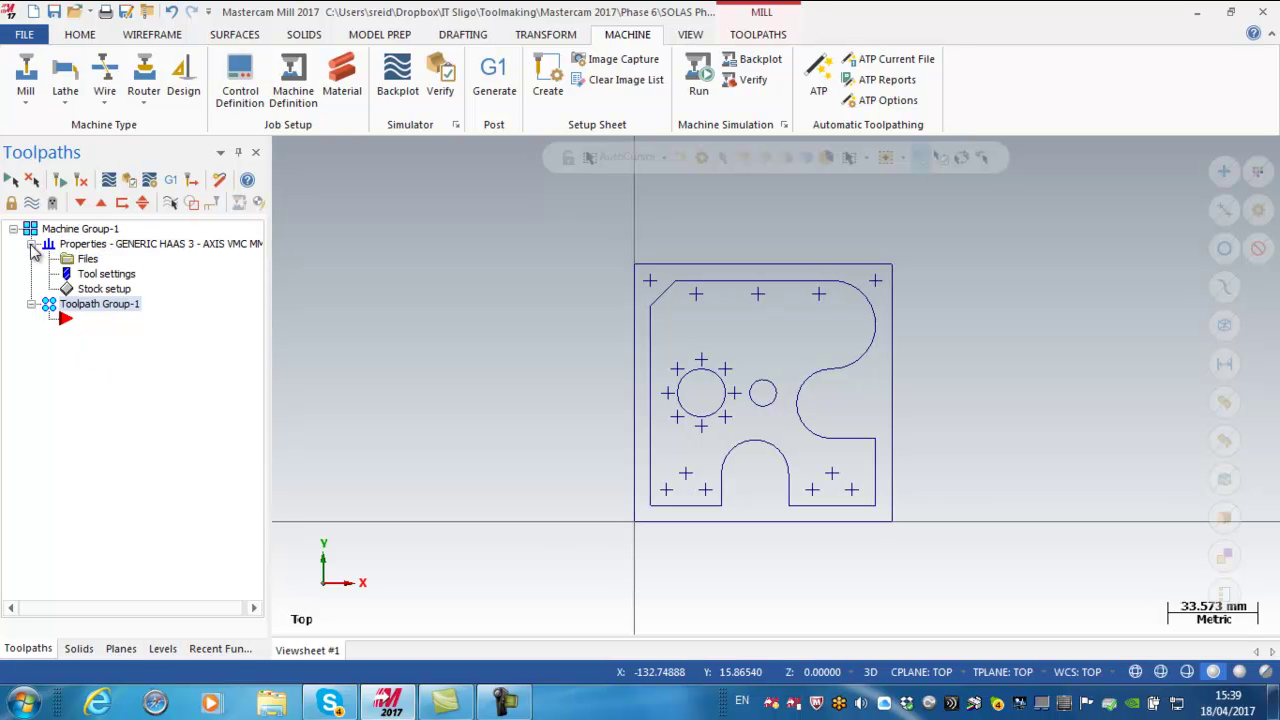
In the group's Tool Settings, enter program number 61099.
{"action": "left_click", "coordinate": [87, 259]}
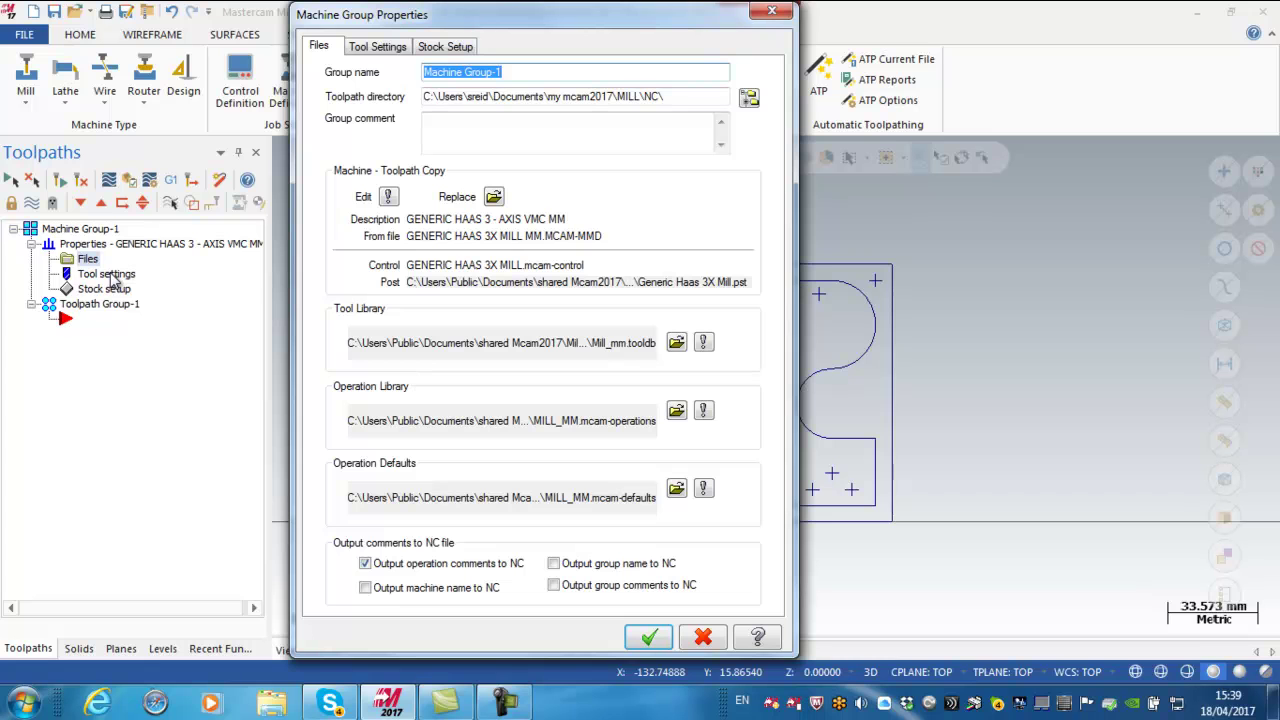
{"action": "left_click", "coordinate": [377, 47]}
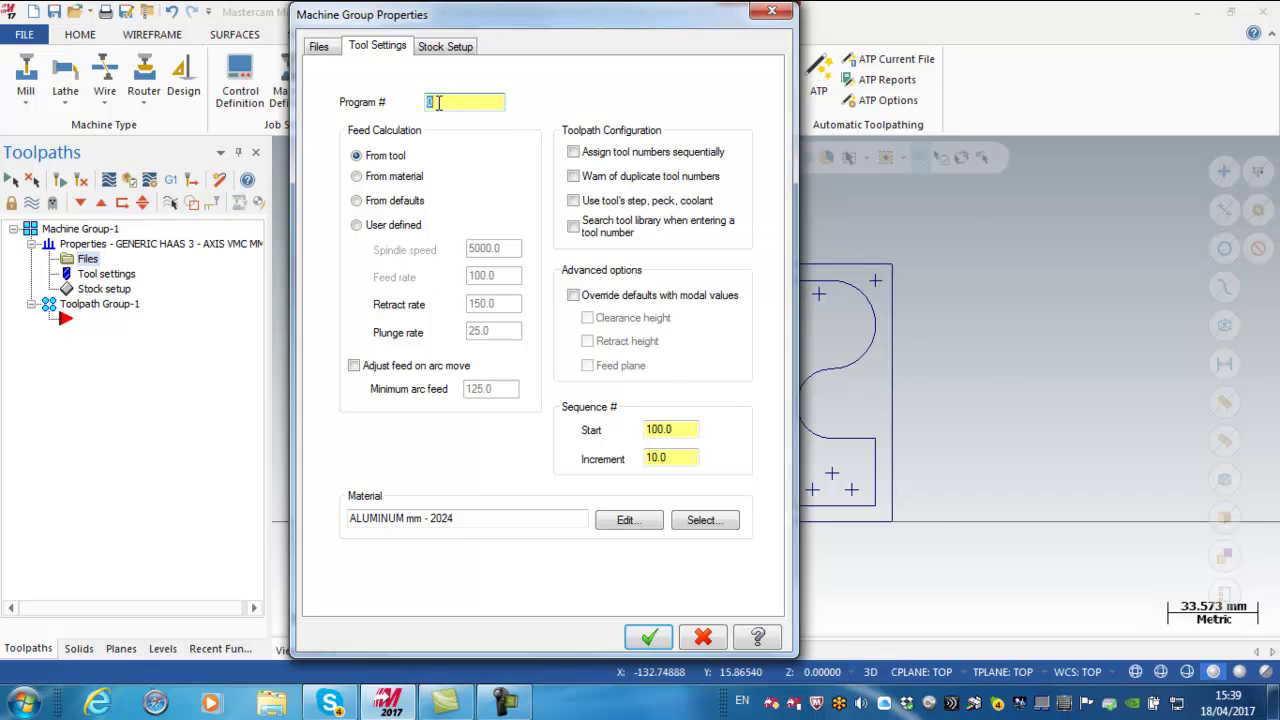
{"action": "type", "text": "61099"}
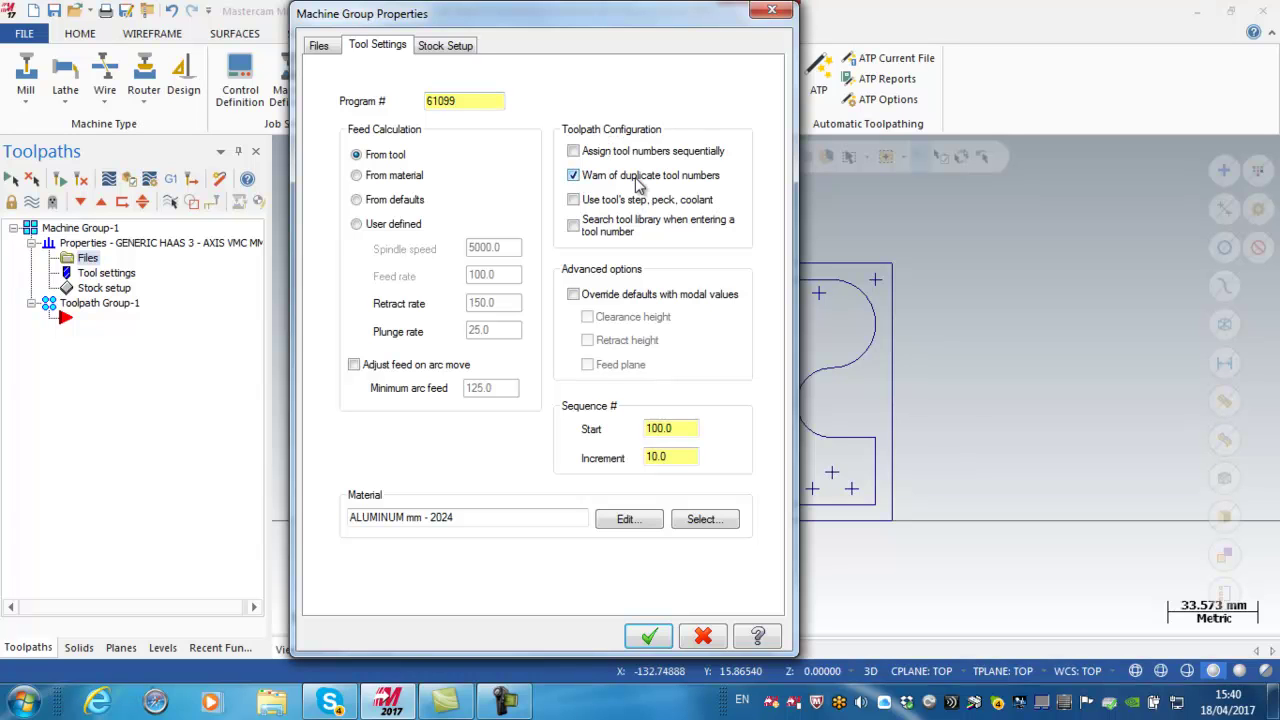
In Stock Setup, size the rectangular stock from all entities, then set it to 100 × 100 × 30.
{"action": "left_click", "coordinate": [450, 46]}
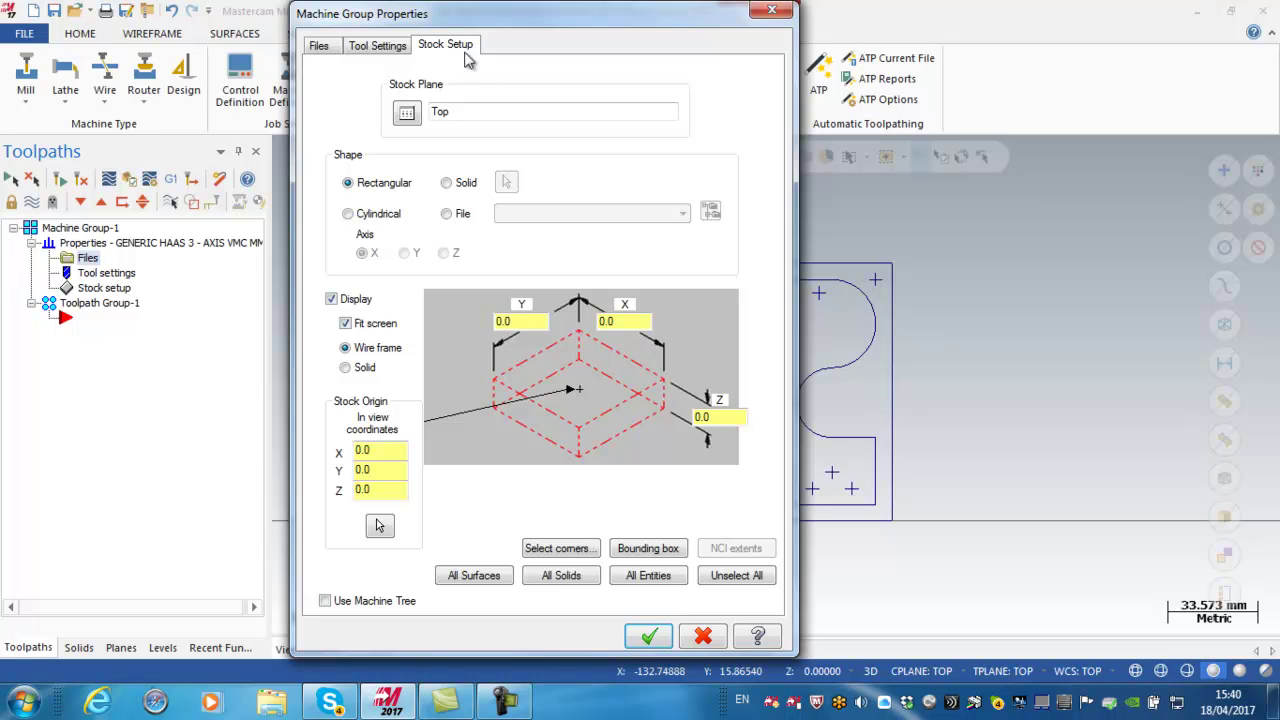
{"action": "left_click", "coordinate": [645, 580]}
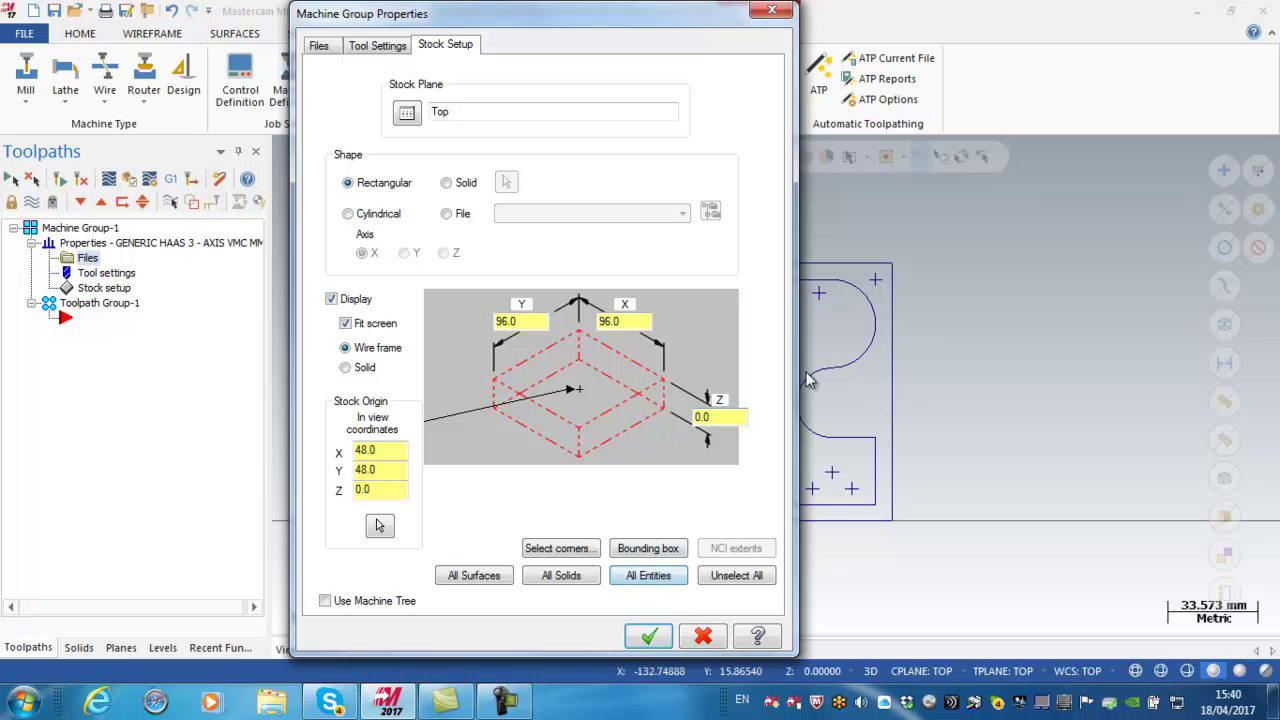
{"action": "left_click_drag", "start_coordinate": [614, 23], "coordinate": [311, 62]}
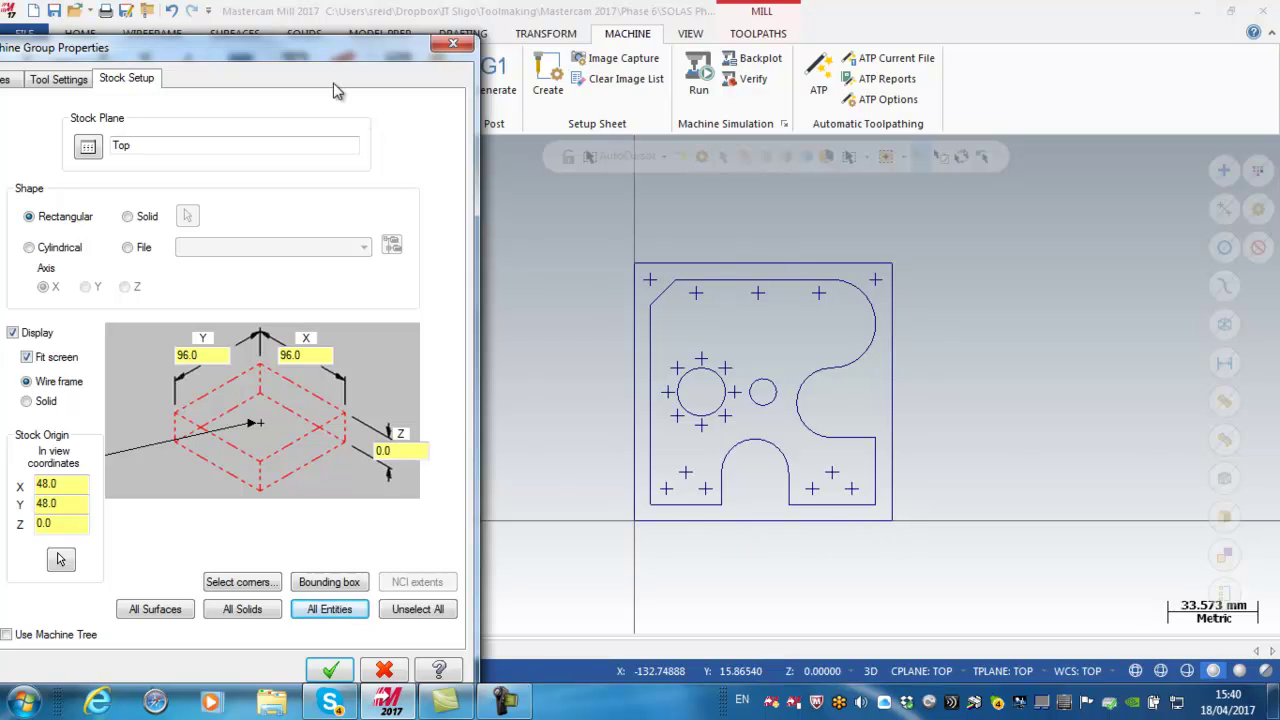
{"action": "left_click_drag", "start_coordinate": [334, 48], "coordinate": [472, 35]}
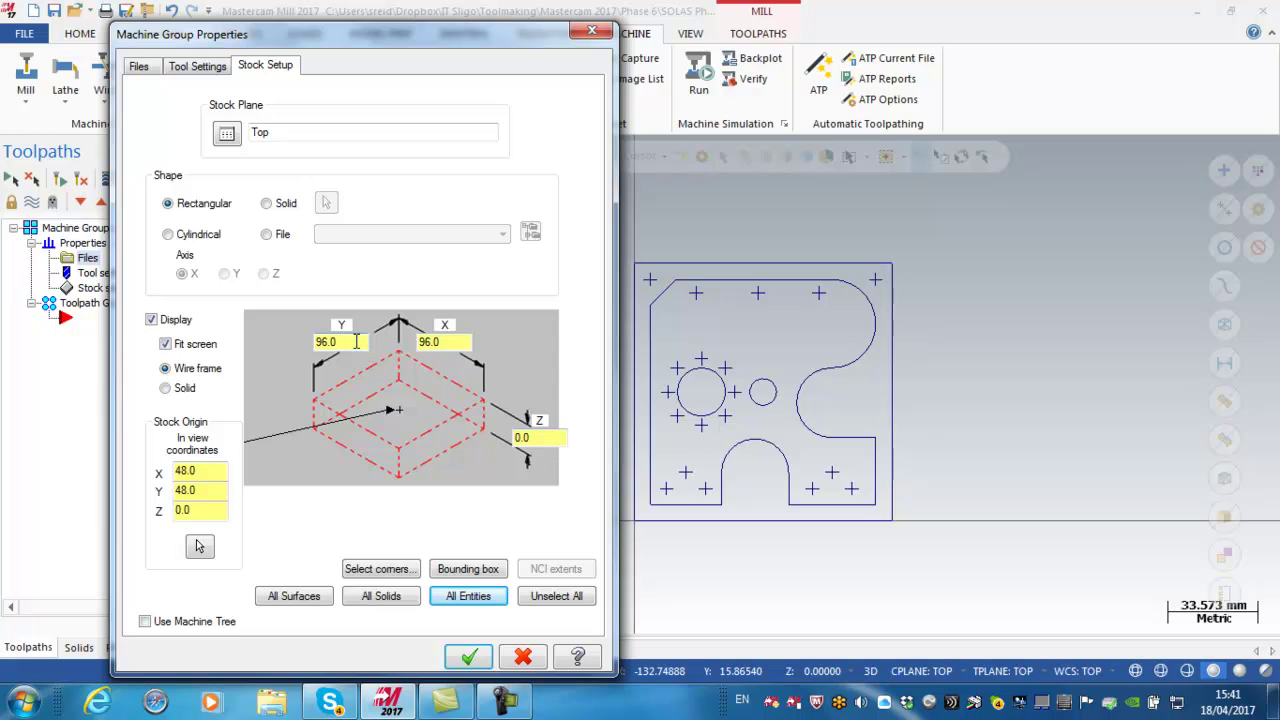
{"action": "left_click_drag", "start_coordinate": [356, 341], "coordinate": [316, 345]}
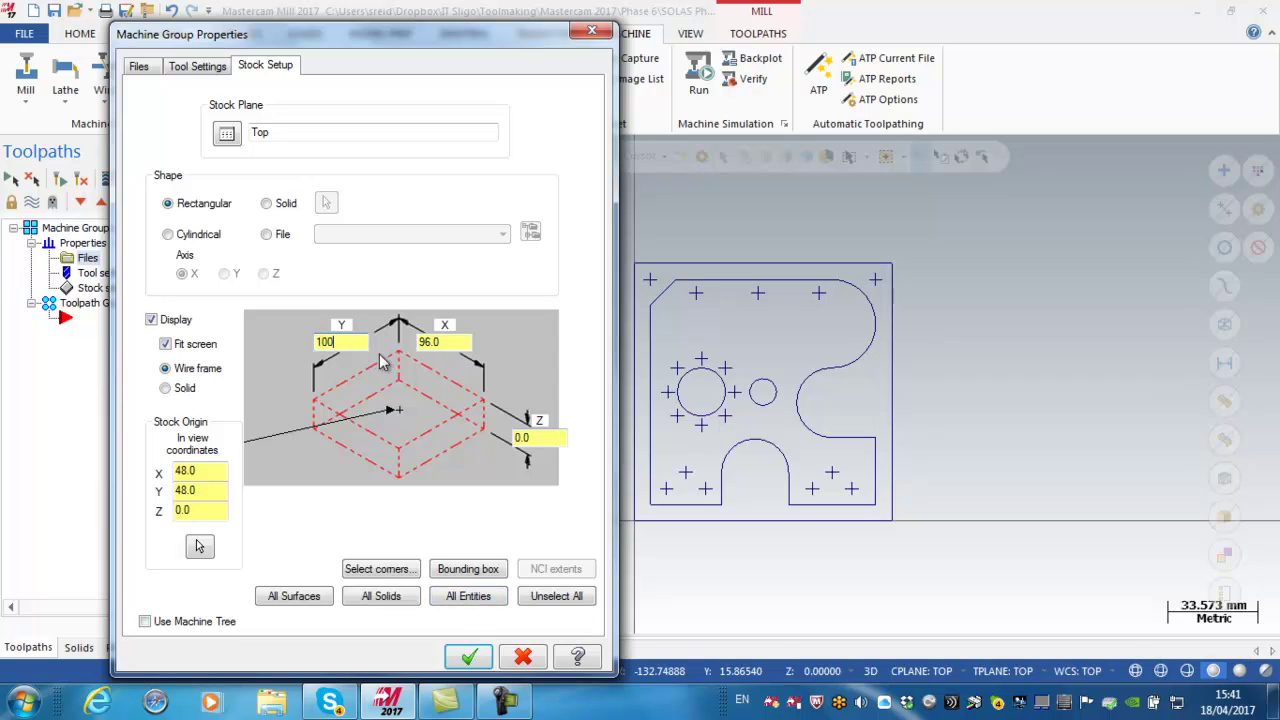
{"action": "double_click", "coordinate": [418, 342]}
{"action": "type", "text": "1"}
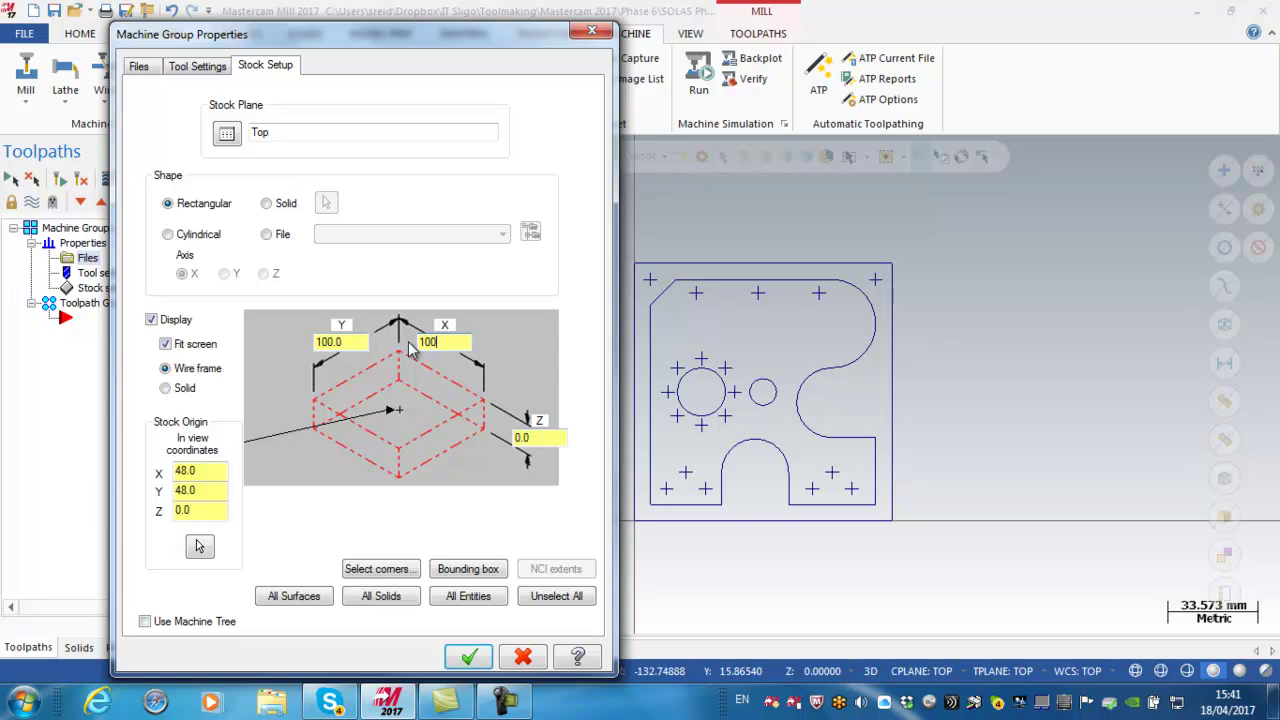
{"action": "type", "text": "00"}
{"action": "double_click", "coordinate": [520, 438]}
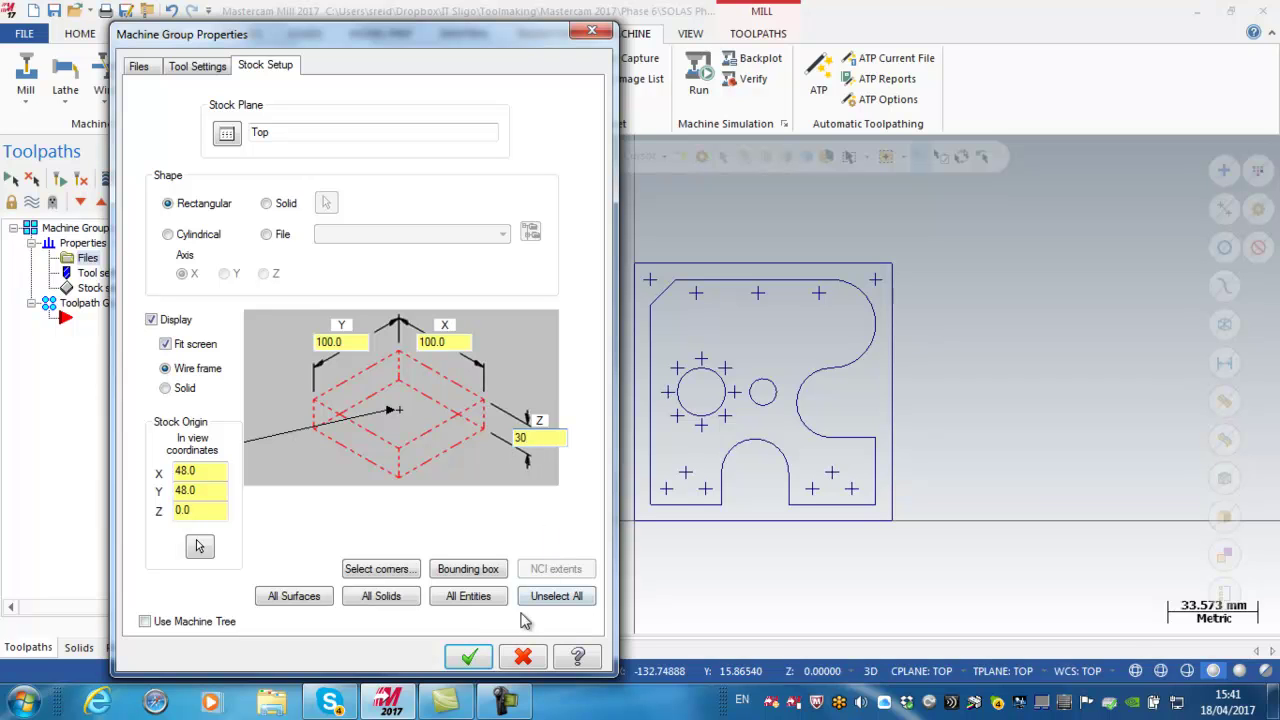
{"action": "left_click", "coordinate": [469, 656]}
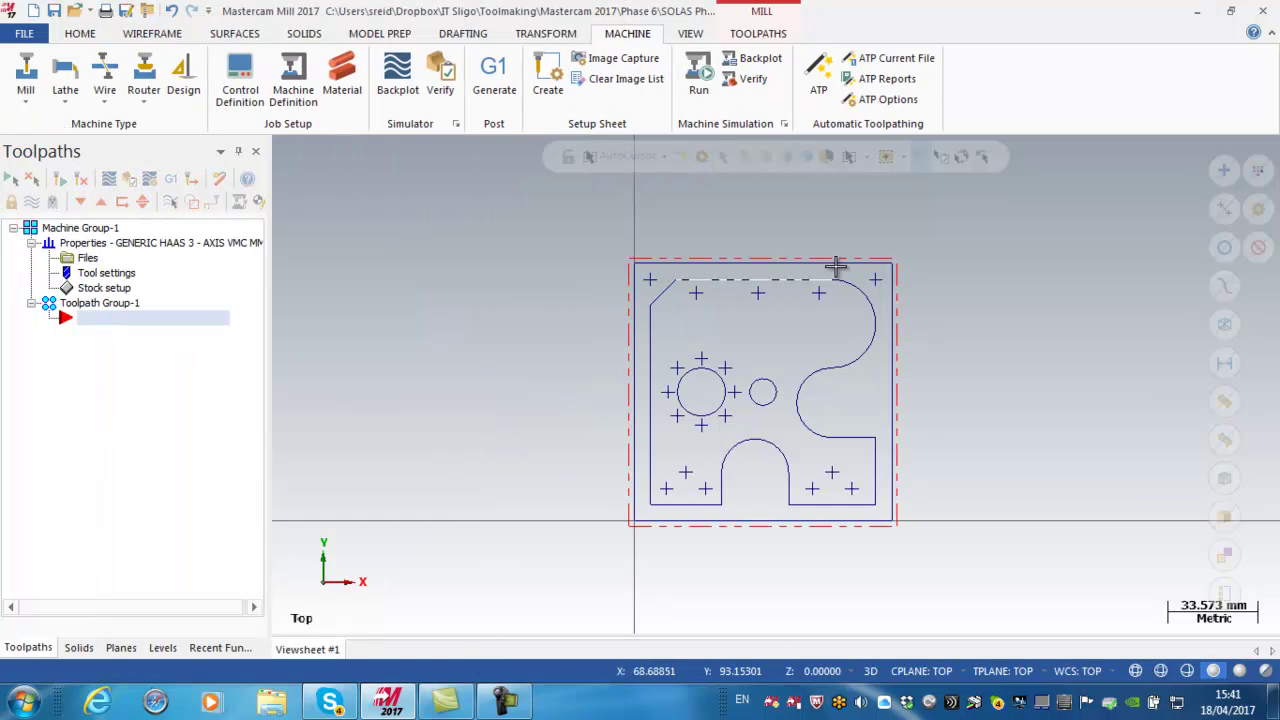
Switch to Isometric (WCS) view and zoom to frame the plate on its stock block.
{"action": "scroll", "coordinate": [757, 280], "scroll_direction": "down", "scroll_amount": 1}
{"action": "scroll", "coordinate": [757, 280], "scroll_direction": "down", "scroll_amount": 1}
{"action": "scroll", "coordinate": [750, 280], "scroll_direction": "up", "scroll_amount": 5}
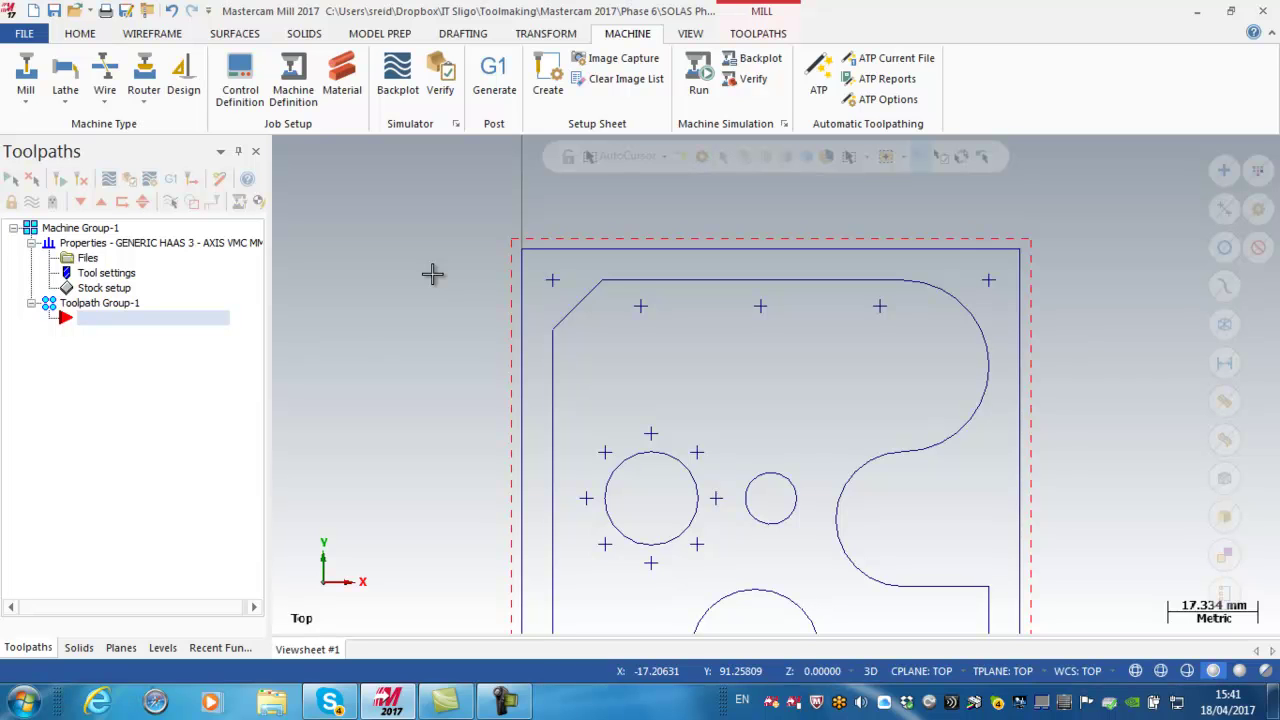
{"action": "right_click", "coordinate": [409, 332]}
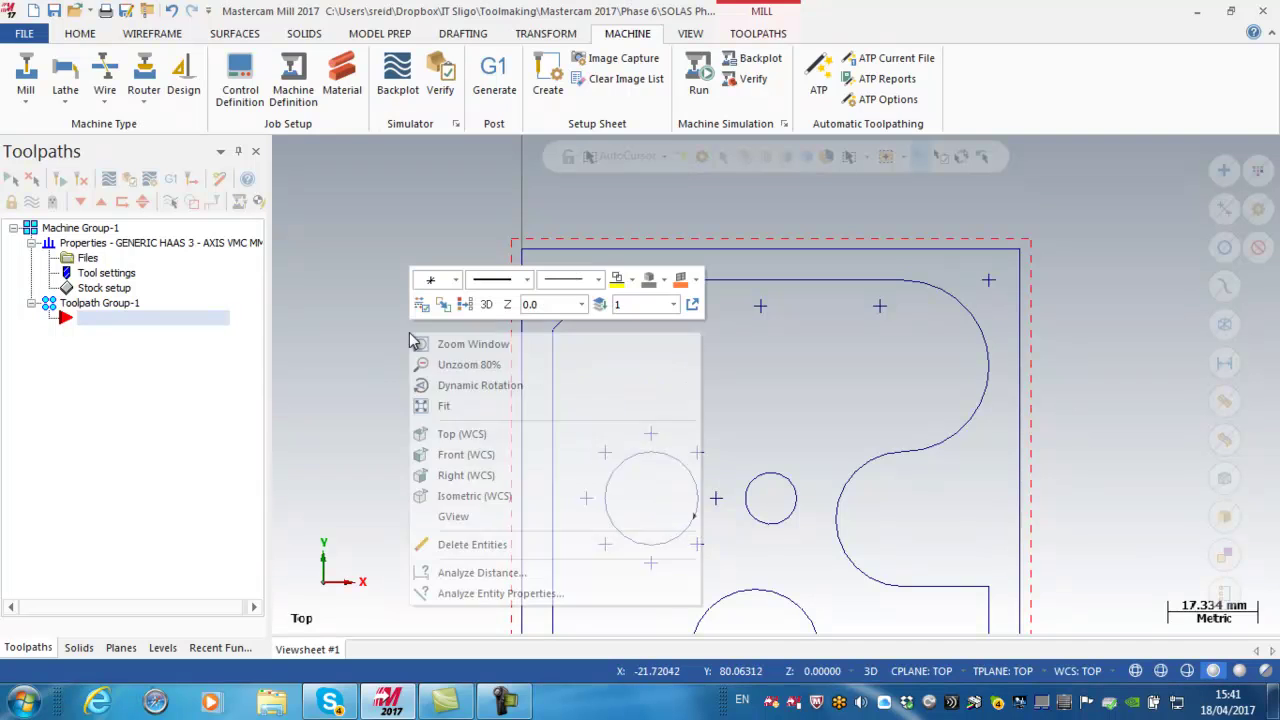
{"action": "left_click", "coordinate": [484, 495]}
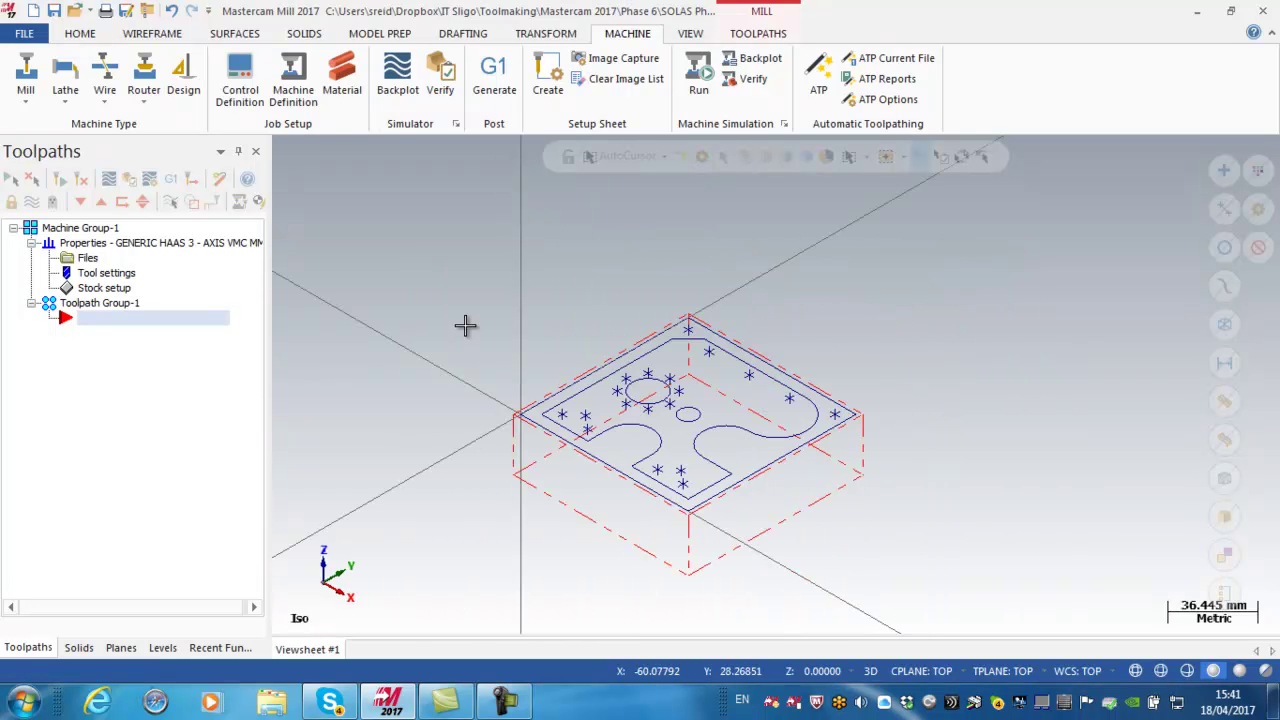
{"action": "scroll", "coordinate": [470, 415], "scroll_direction": "up", "scroll_amount": 2}
{"action": "scroll", "coordinate": [470, 415], "scroll_direction": "up", "scroll_amount": 4}
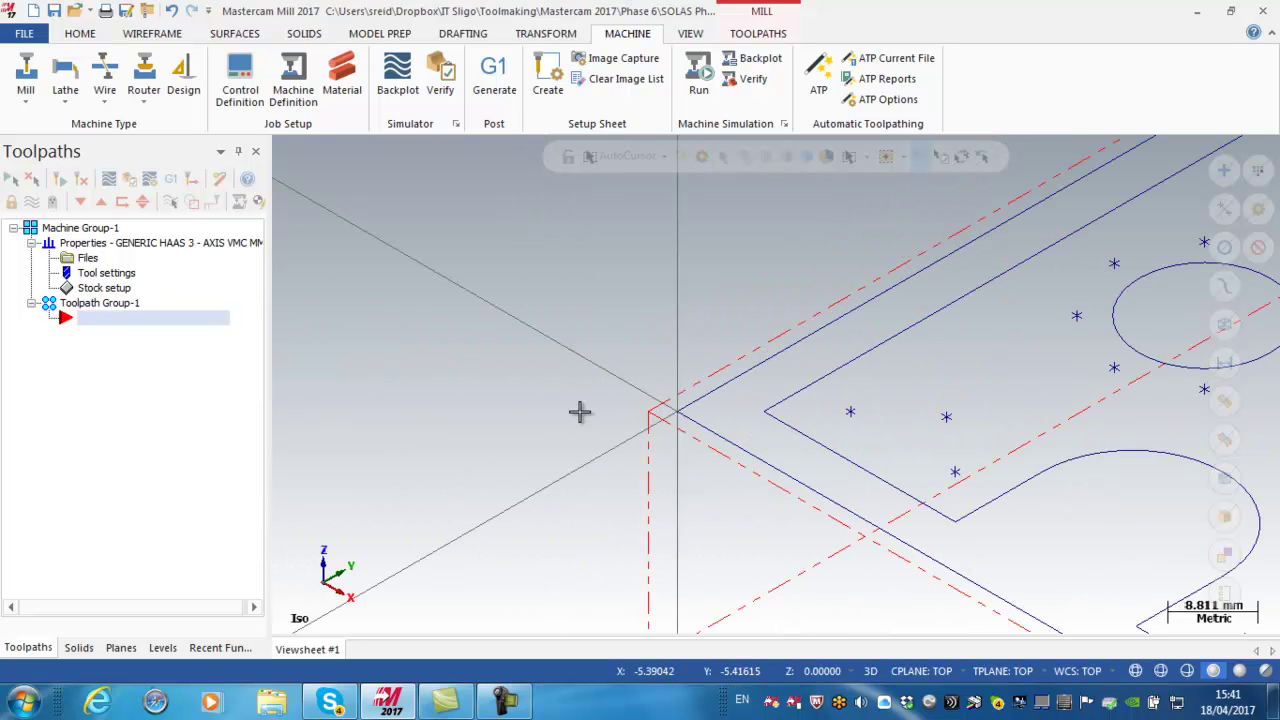
{"action": "scroll", "coordinate": [650, 413], "scroll_direction": "down", "scroll_amount": 4}
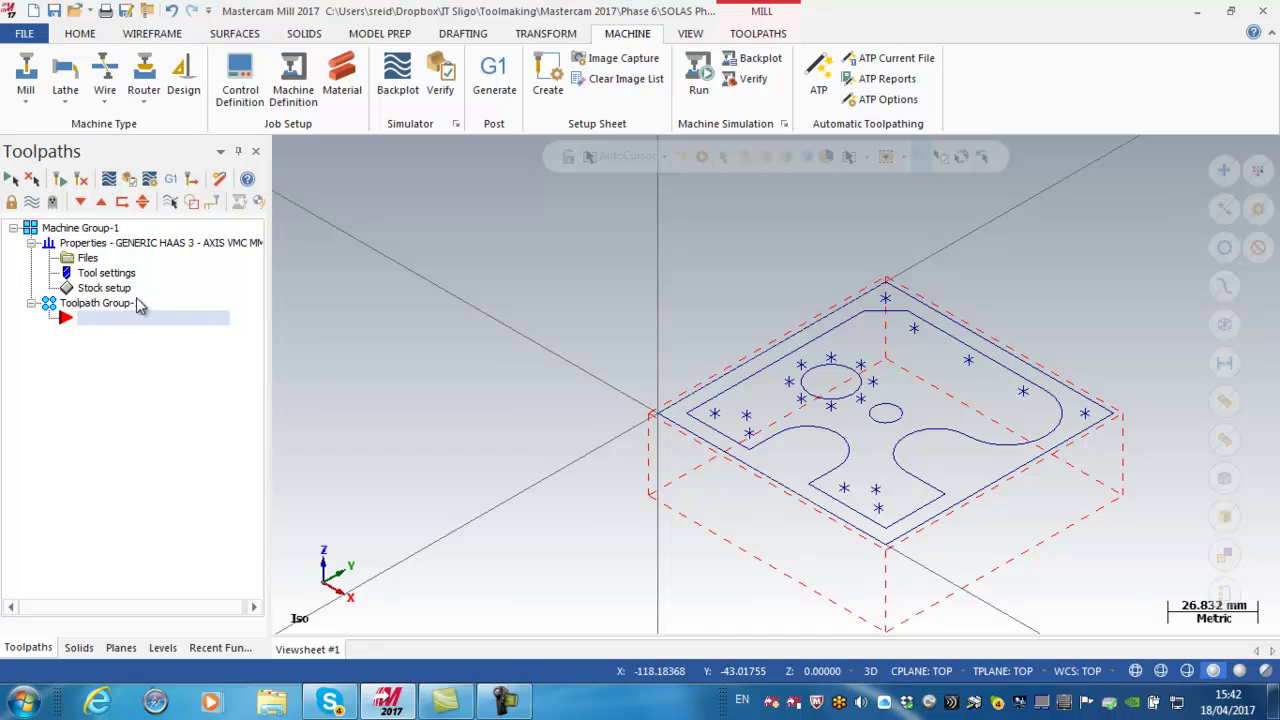
Show the stock as wireframe and set the stock origin Z to 0.5.
{"action": "double_click", "coordinate": [104, 287]}
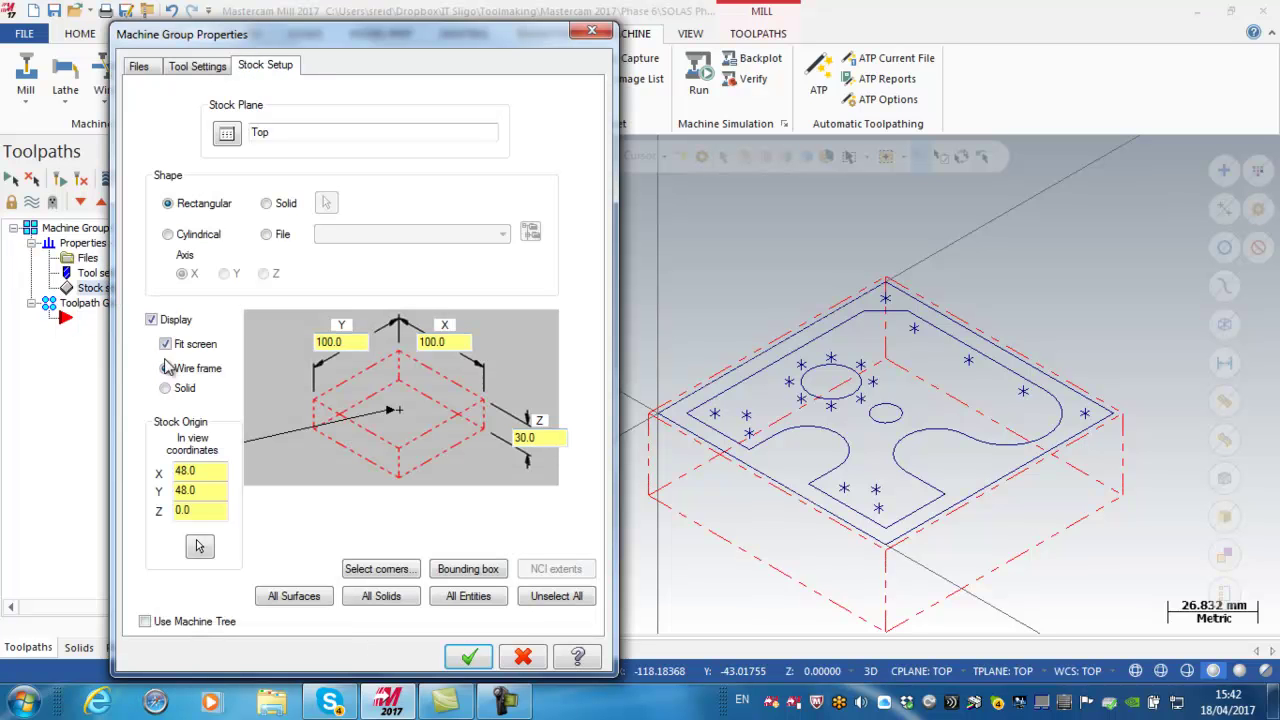
{"action": "left_click", "coordinate": [167, 368]}
{"action": "double_click", "coordinate": [198, 512]}
{"action": "type", "text": "5"}
{"action": "left_click", "coordinate": [462, 657]}
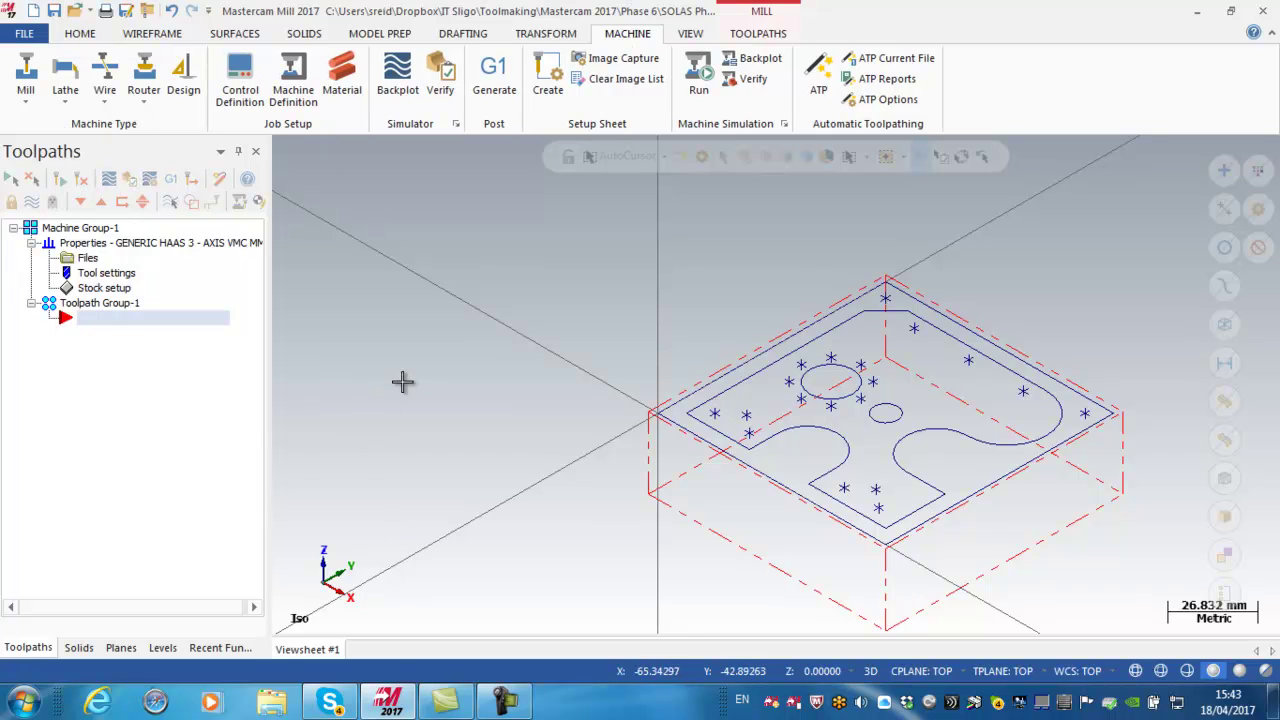
{"action": "right_click", "coordinate": [414, 400]}
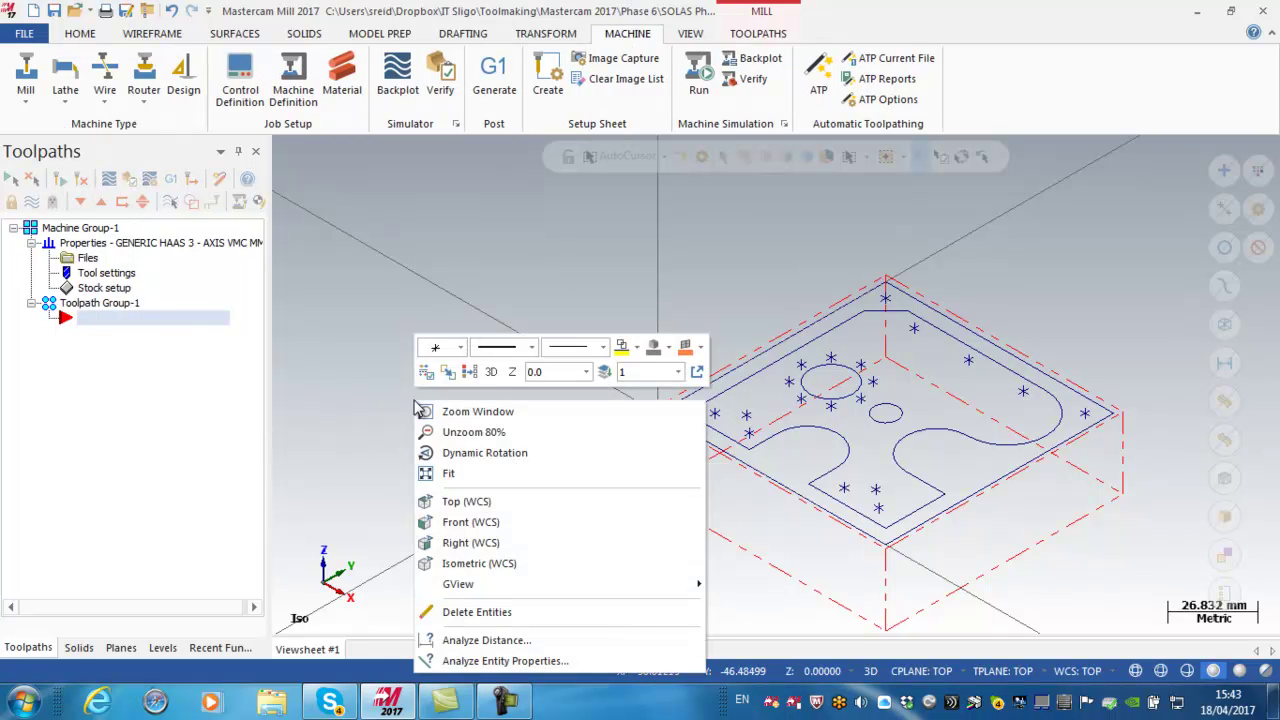
{"action": "left_click", "coordinate": [463, 522]}
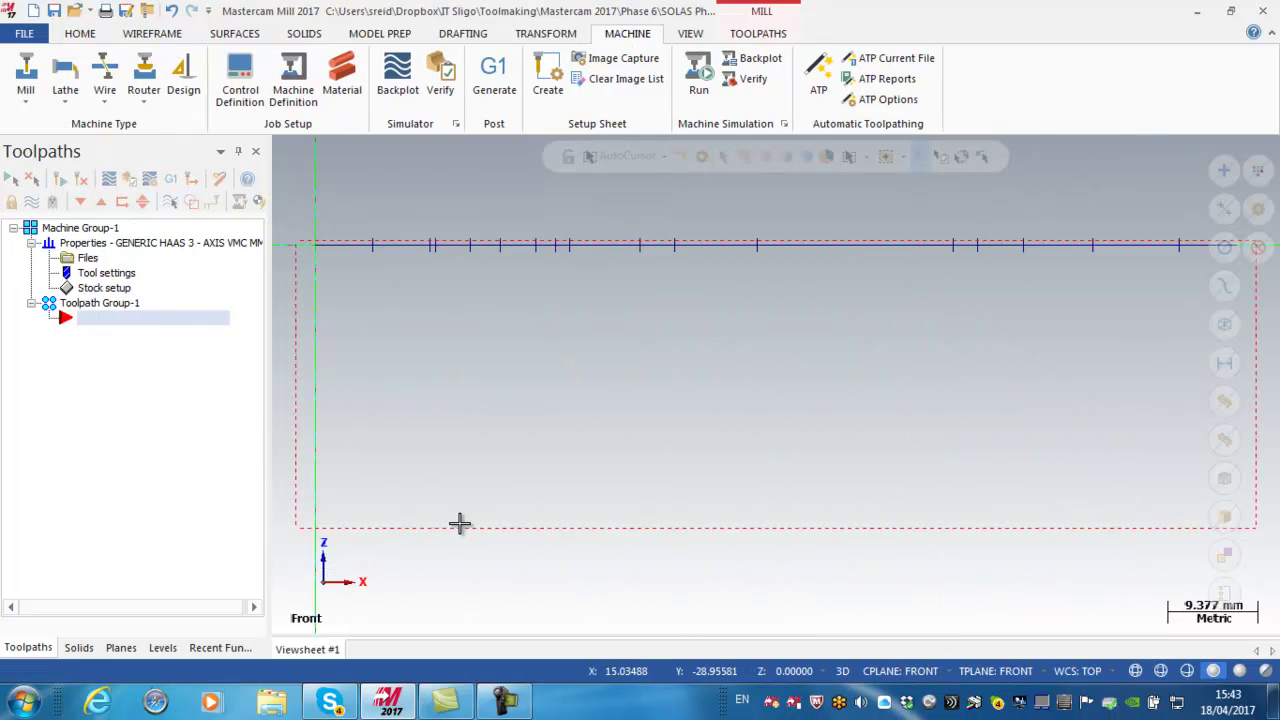
{"action": "scroll", "coordinate": [835, 300], "scroll_direction": "up", "scroll_amount": 1}
{"action": "scroll", "coordinate": [839, 293], "scroll_direction": "up", "scroll_amount": 1}
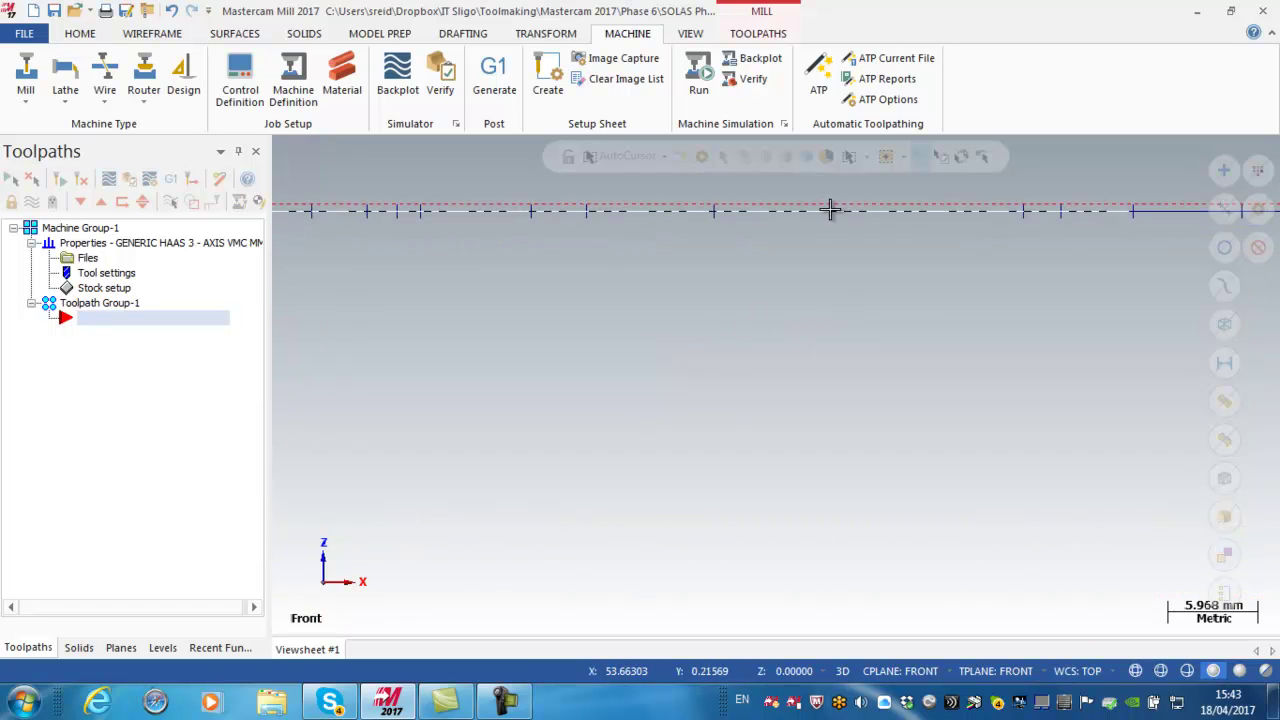
{"action": "scroll", "coordinate": [829, 203], "scroll_direction": "up", "scroll_amount": 1}
{"action": "scroll", "coordinate": [829, 203], "scroll_direction": "up", "scroll_amount": 4}
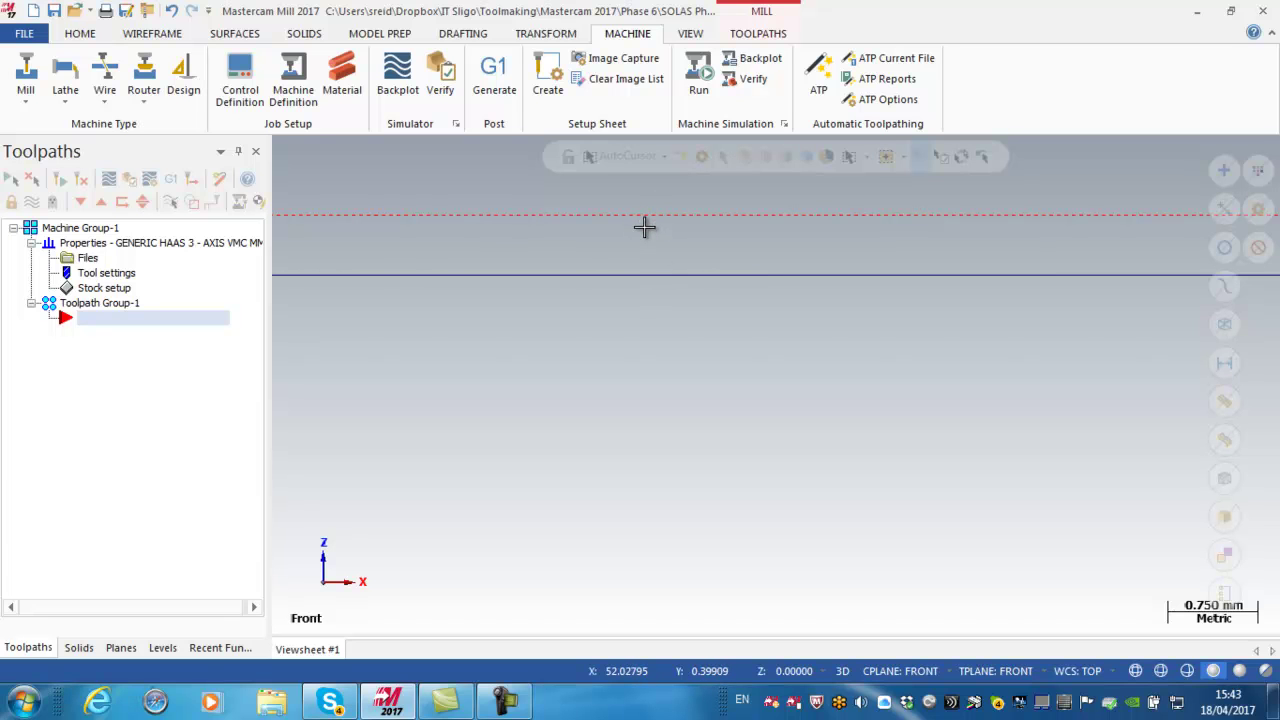
{"action": "right_click", "coordinate": [643, 417]}
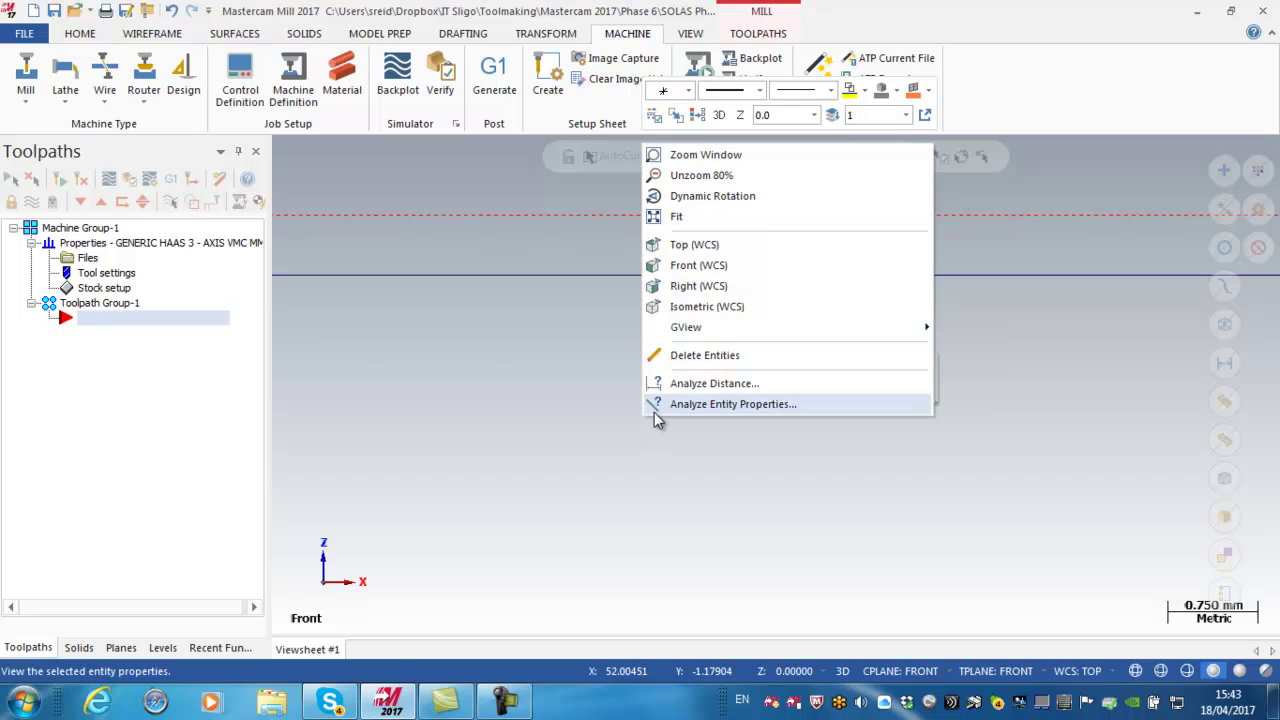
{"action": "left_click", "coordinate": [683, 306]}
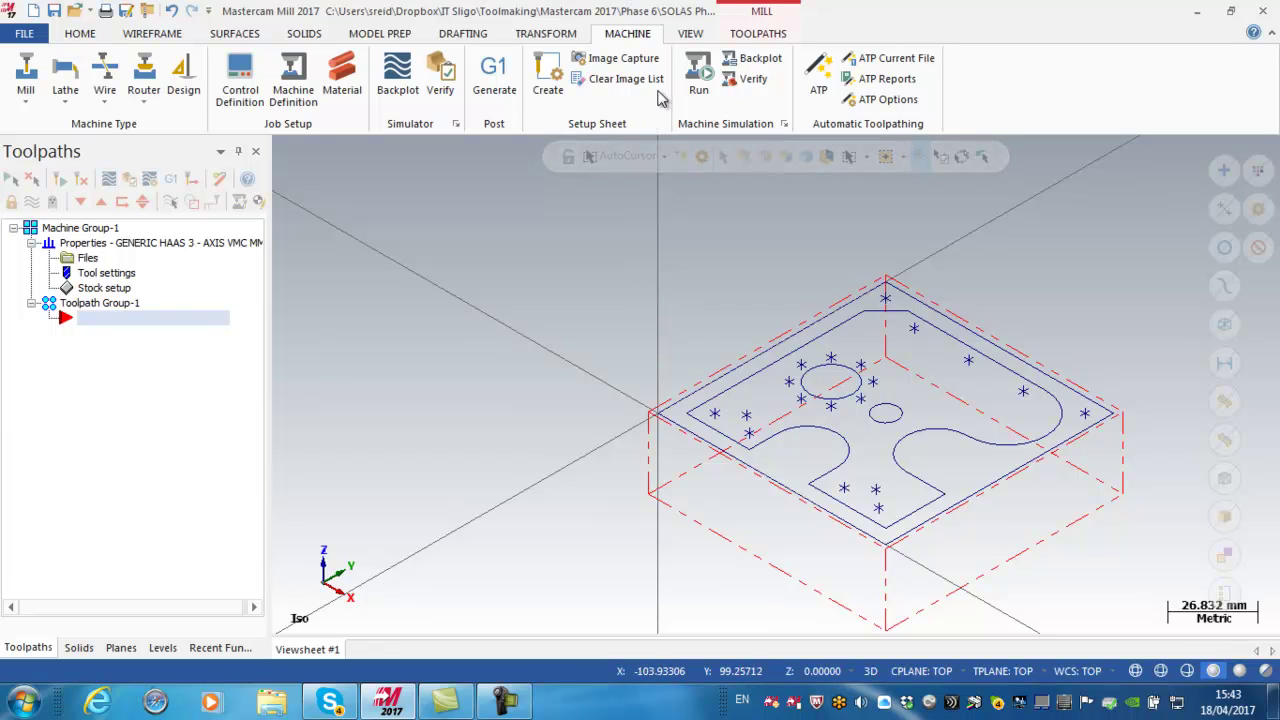
On the View tab, turn Stock Display on and apply Stock Shading for a solid block.
{"action": "left_click", "coordinate": [693, 35]}
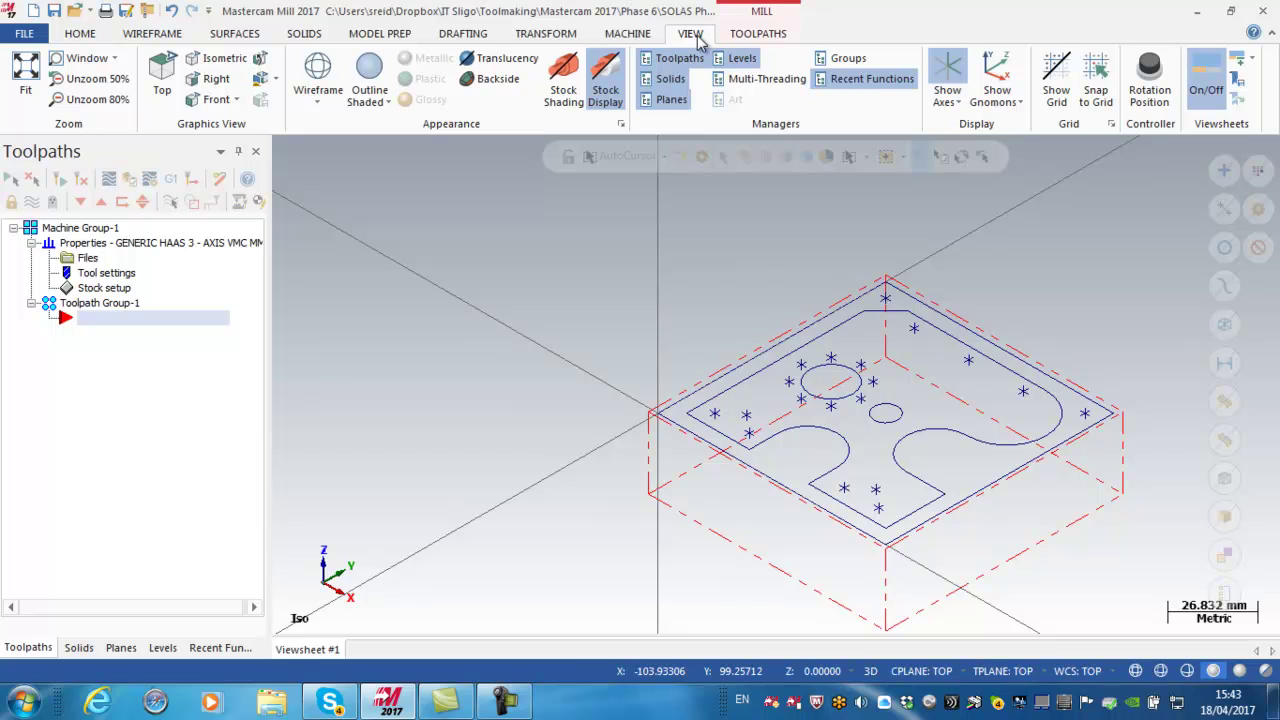
{"action": "left_click", "coordinate": [604, 72]}
{"action": "left_click", "coordinate": [601, 64]}
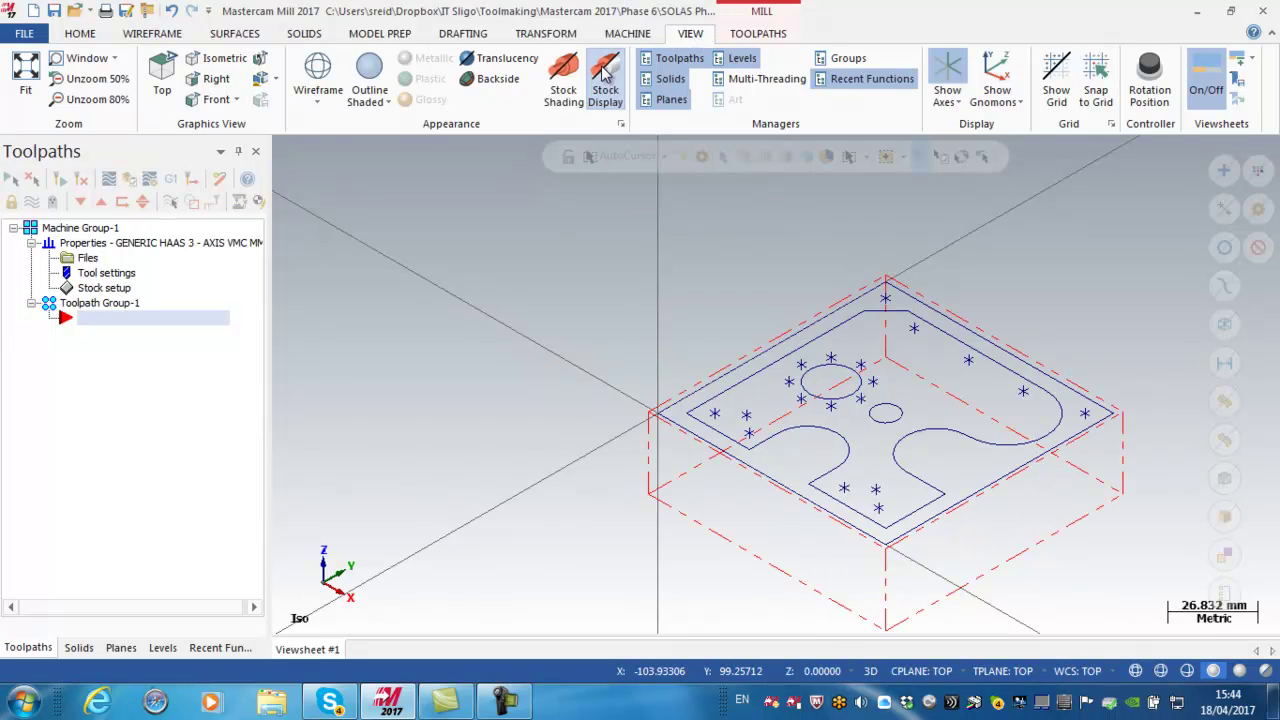
{"action": "left_click", "coordinate": [601, 64]}
{"action": "left_click", "coordinate": [604, 66]}
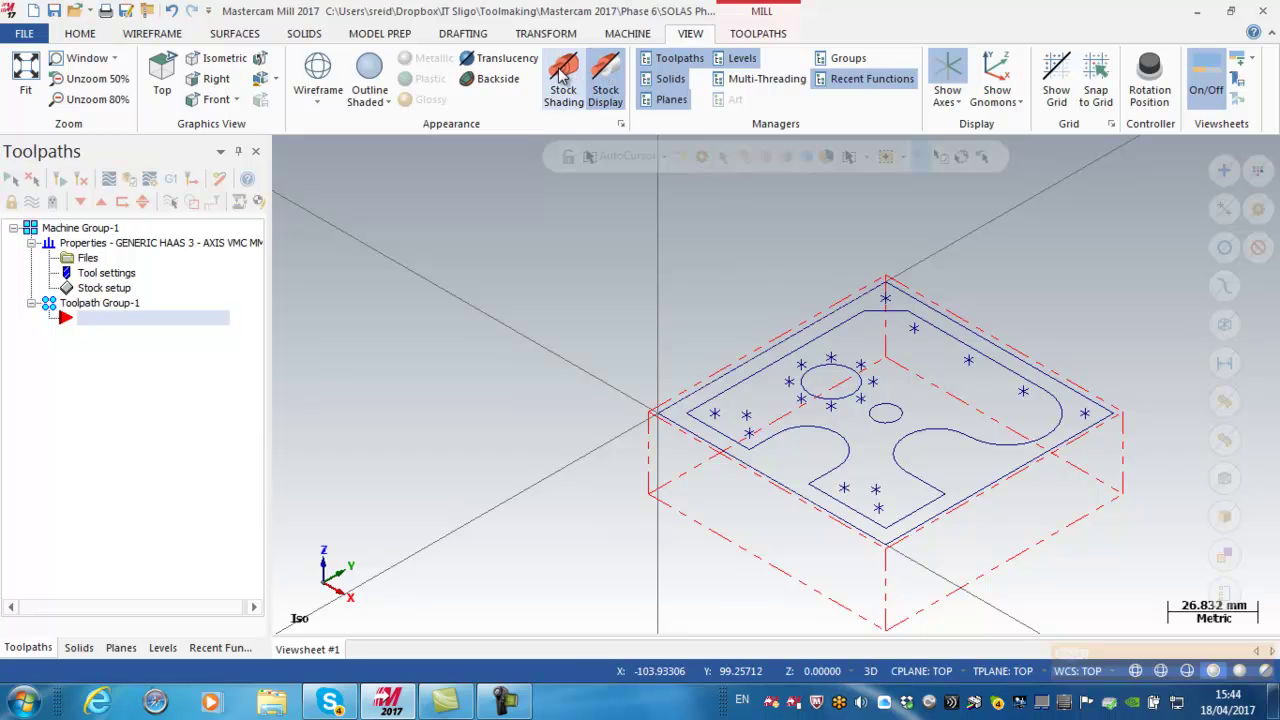
{"action": "left_click", "coordinate": [563, 75]}
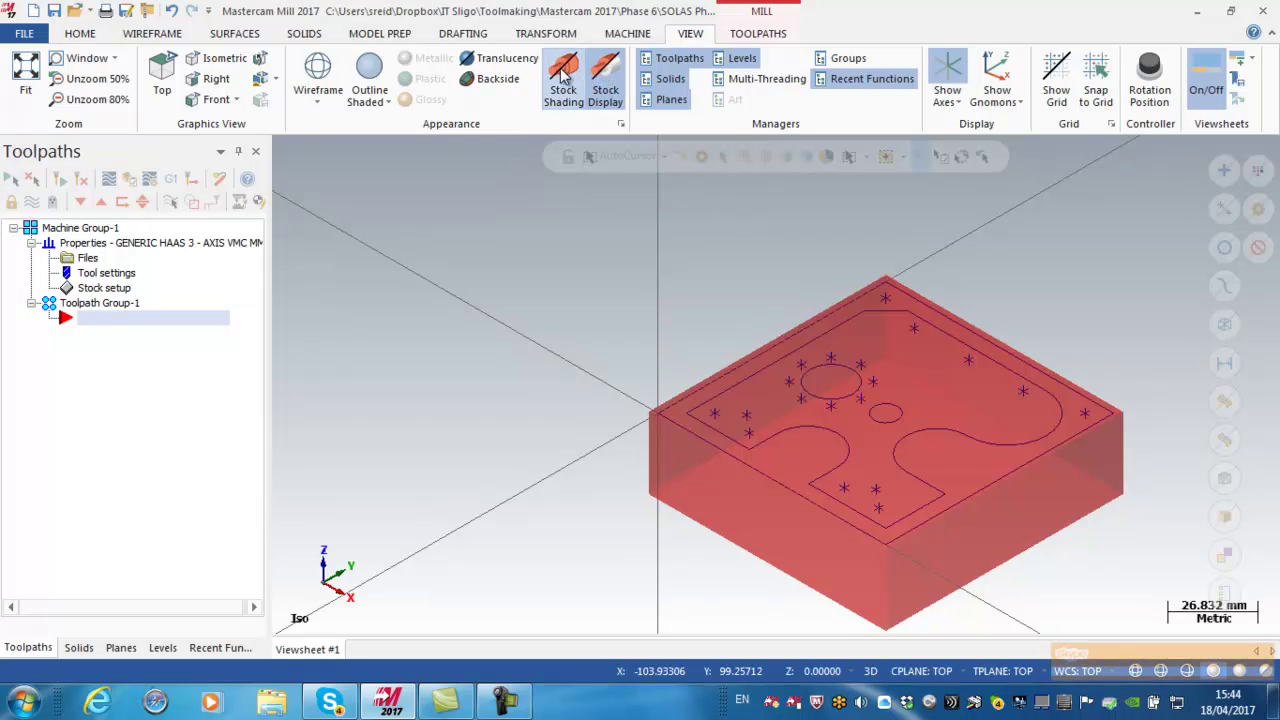